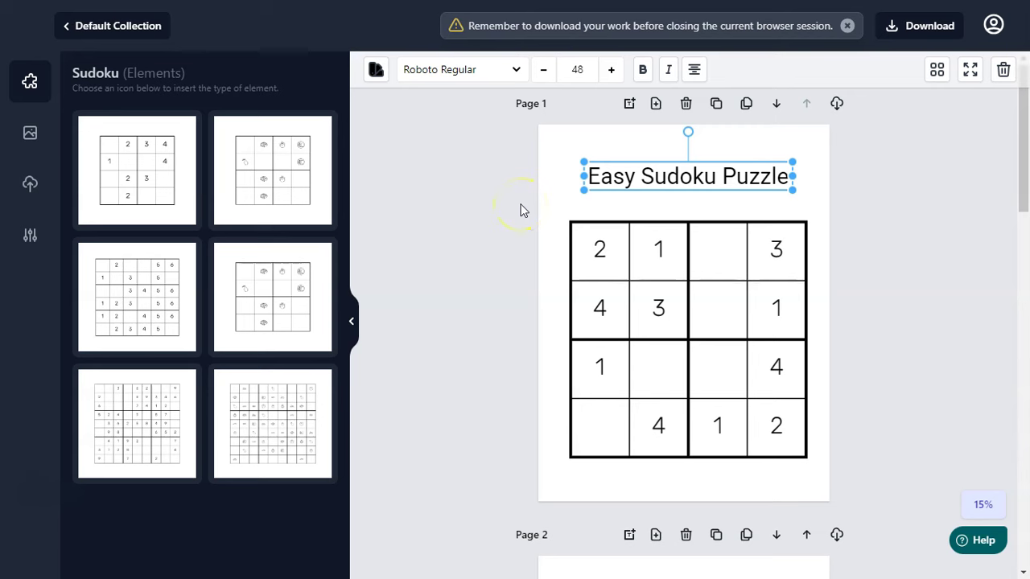
# Select the Easy page's sudoku grid to view its settings: cell size 515.34, stroke width 10.
pyautogui.click(650, 276)
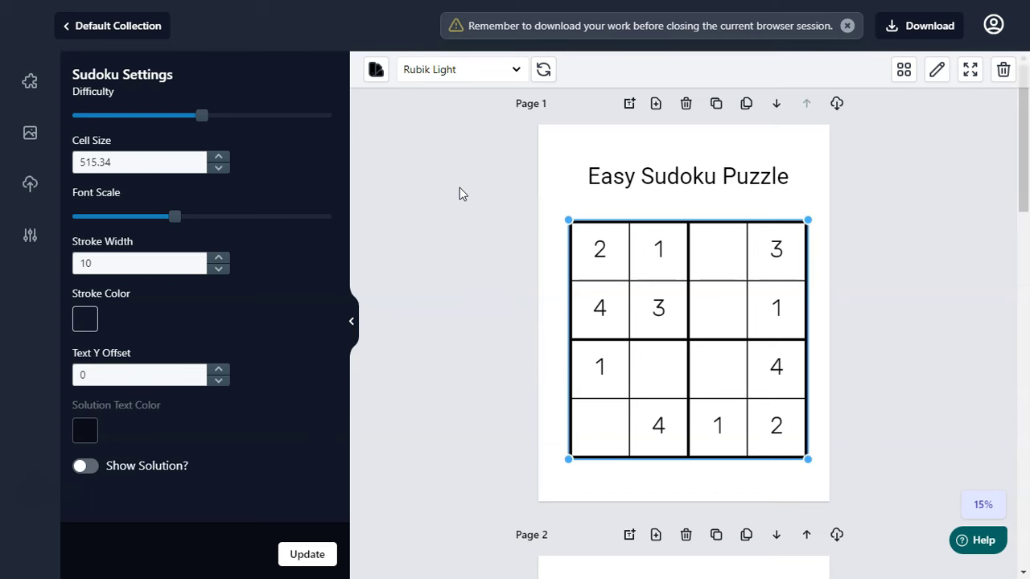
pyautogui.moveTo(1020, 158); pyautogui.dragTo(1025, 508)
pyautogui.click(1011, 256)
pyautogui.scroll(10, 1005, 202)
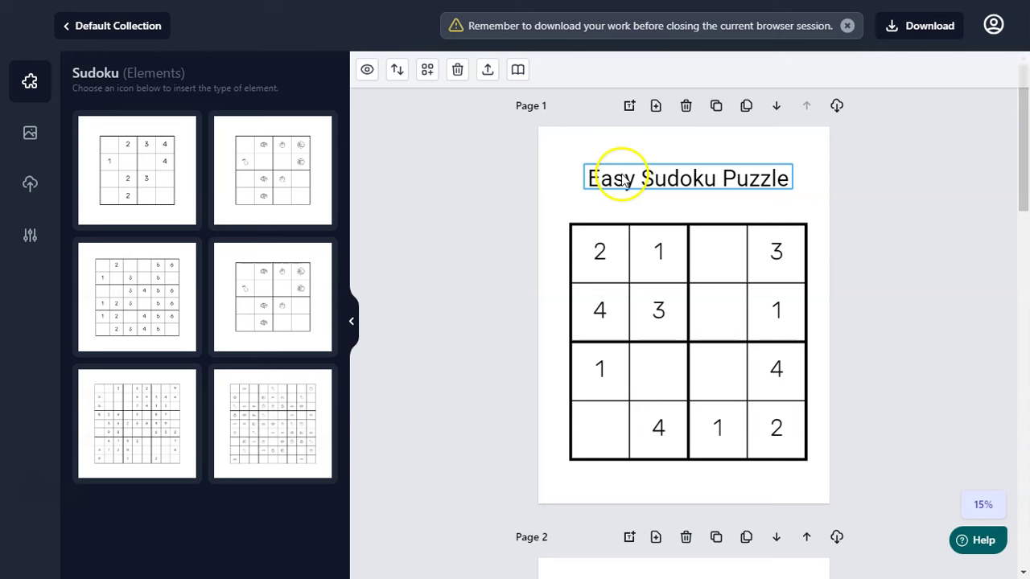
pyautogui.click(694, 296)
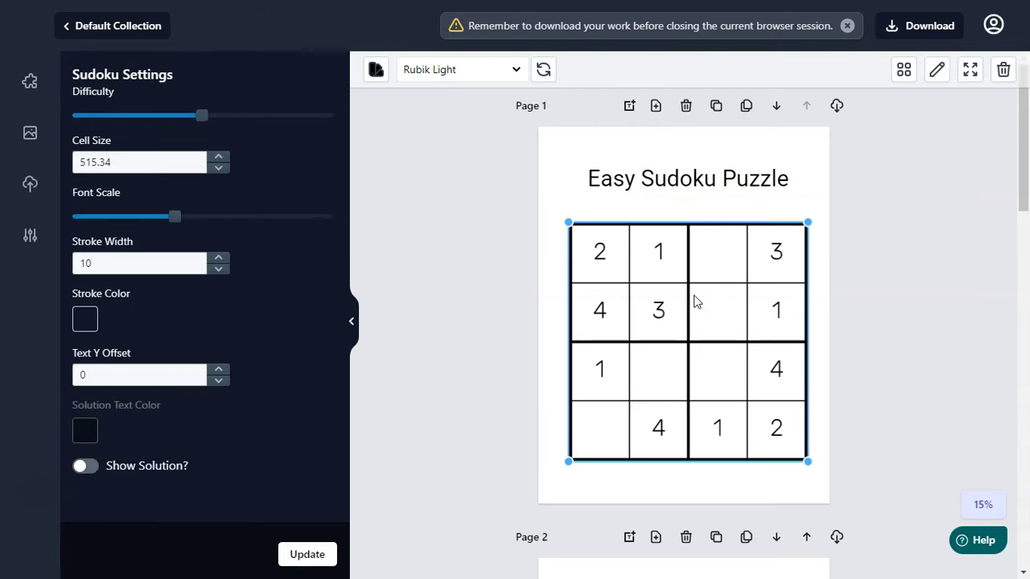
# Clone the Easy Sudoku Puzzle page as Page 2, check the copy, and return to Page 1.
pyautogui.click(716, 107)
pyautogui.moveTo(1025, 172)
pyautogui.mouseDown()
pyautogui.moveTo(1020, 195)
pyautogui.moveTo(1022, 121)
pyautogui.mouseUp()
pyautogui.click(744, 224)
pyautogui.click(402, 170)
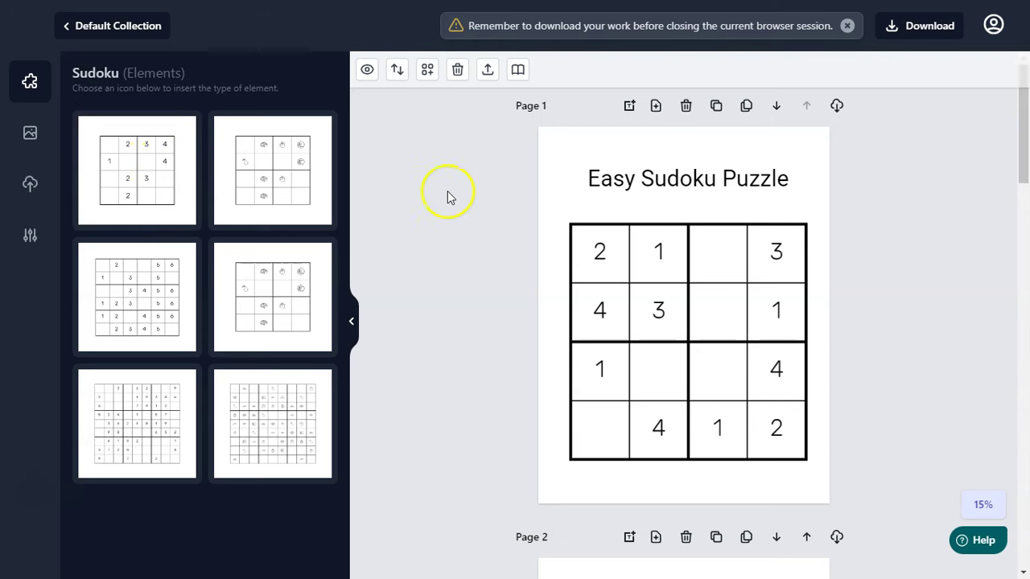
pyautogui.moveTo(1023, 145); pyautogui.dragTo(995, 110)
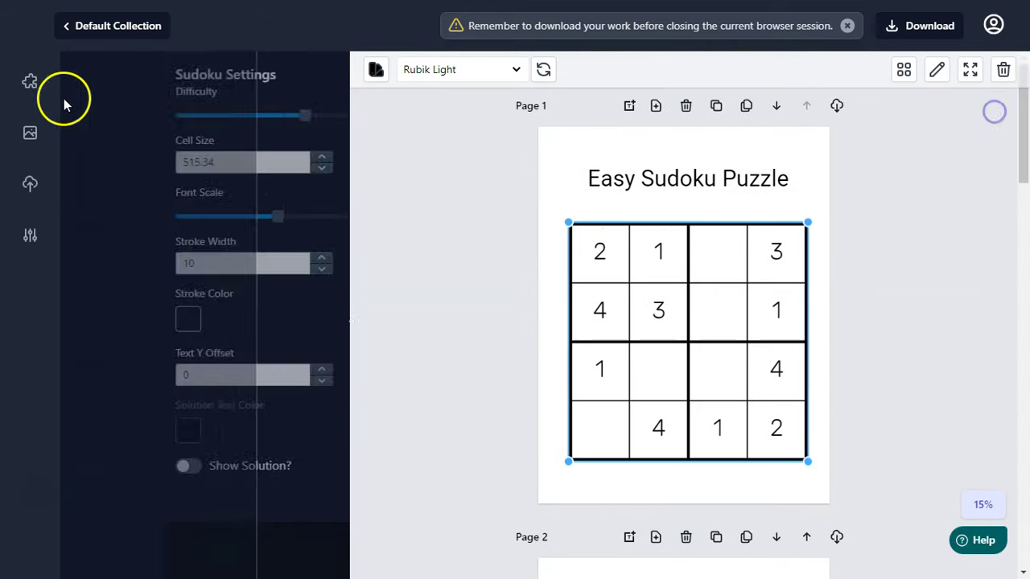
# Set page numbering to the 'Page 1' style and turn on Show Page Margins.
pyautogui.click(32, 84)
pyautogui.click(28, 237)
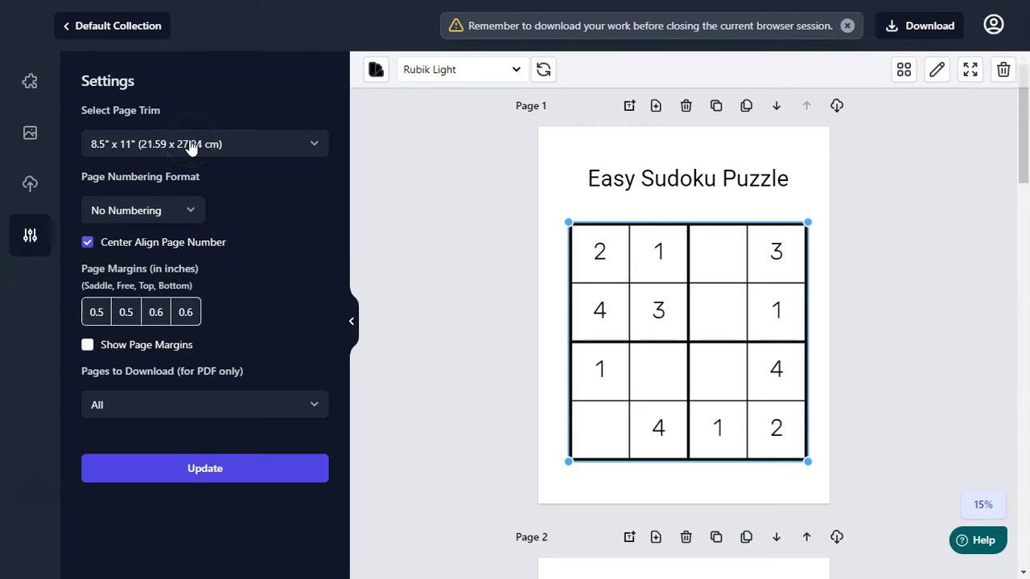
pyautogui.click(140, 212)
pyautogui.click(147, 271)
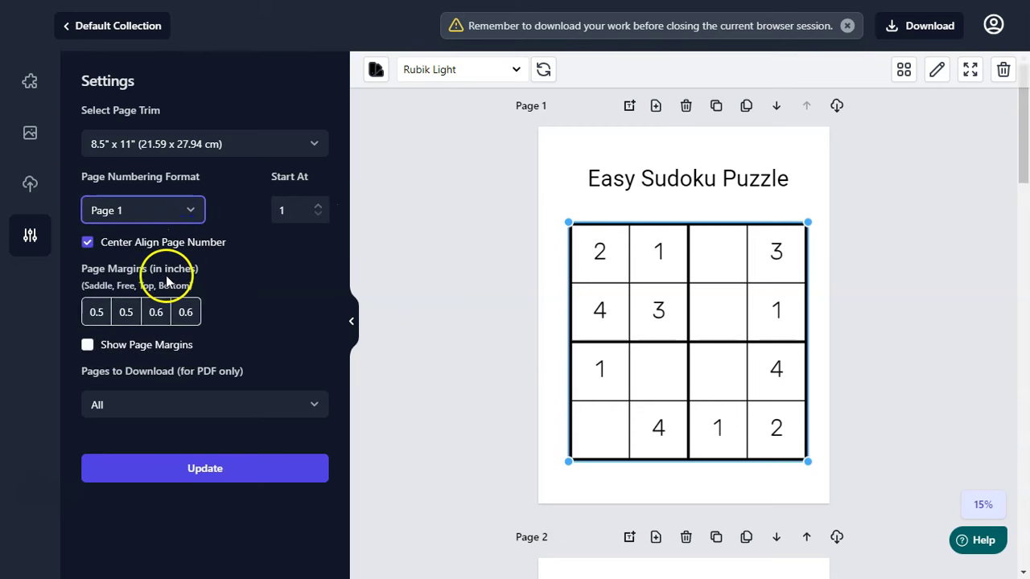
pyautogui.click(88, 345)
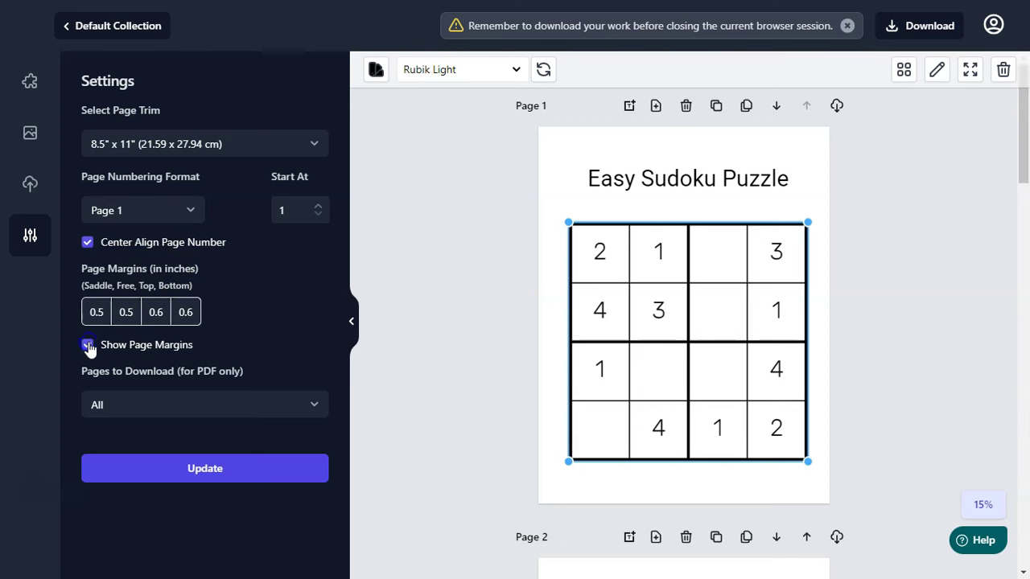
pyautogui.click(225, 473)
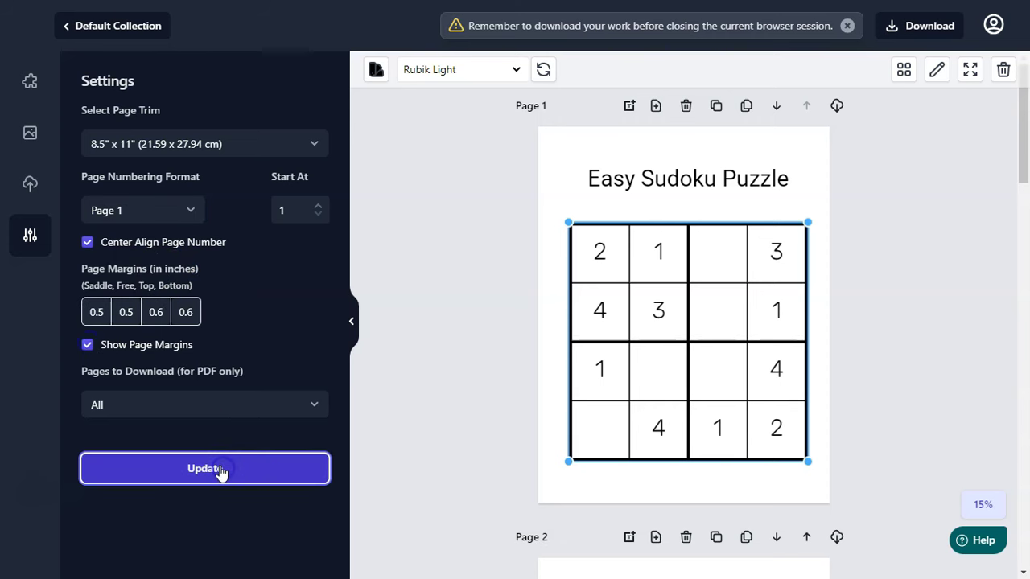
# Nudge the grid slightly up-left, then add a blank page and move it to first position.
pyautogui.click(448, 326)
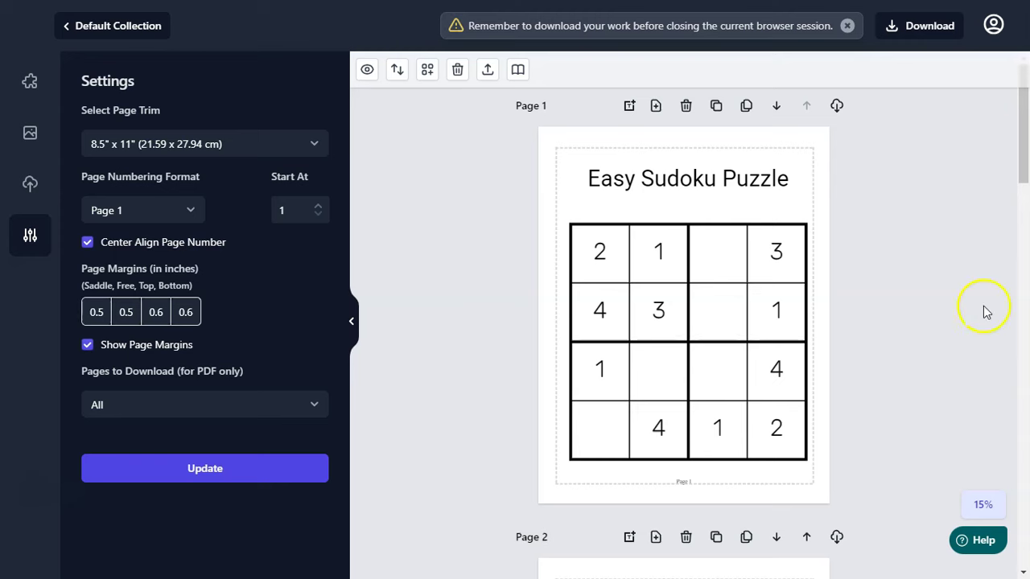
pyautogui.moveTo(673, 299)
pyautogui.mouseDown()
pyautogui.moveTo(665, 298)
pyautogui.moveTo(673, 292)
pyautogui.mouseUp()
pyautogui.click(960, 258)
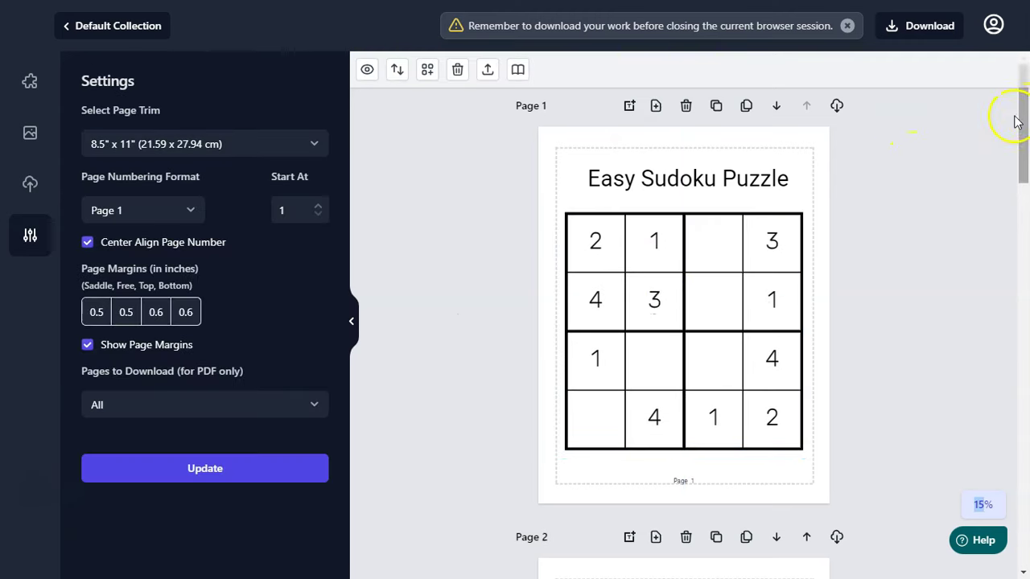
pyautogui.click(656, 106)
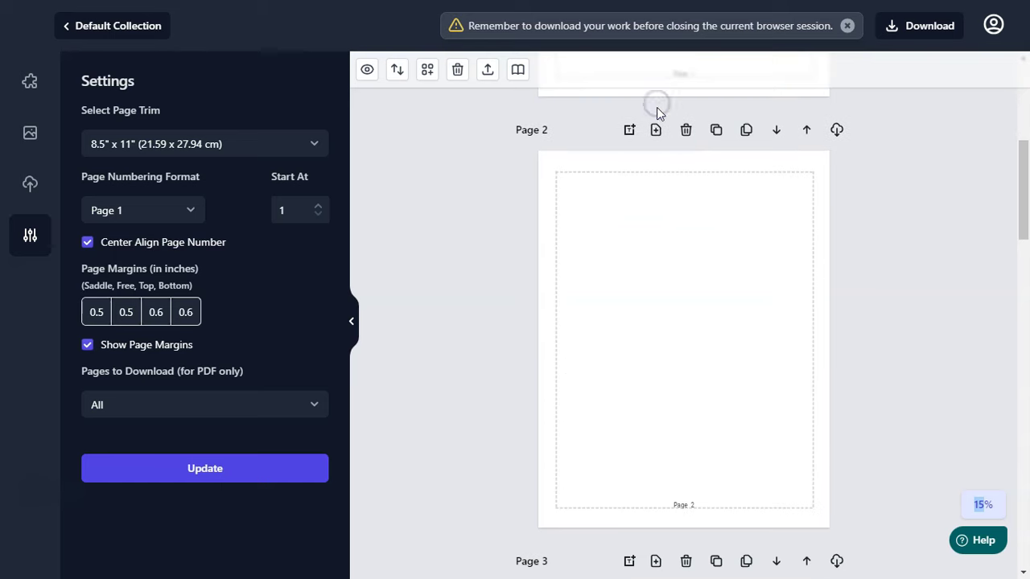
pyautogui.click(807, 131)
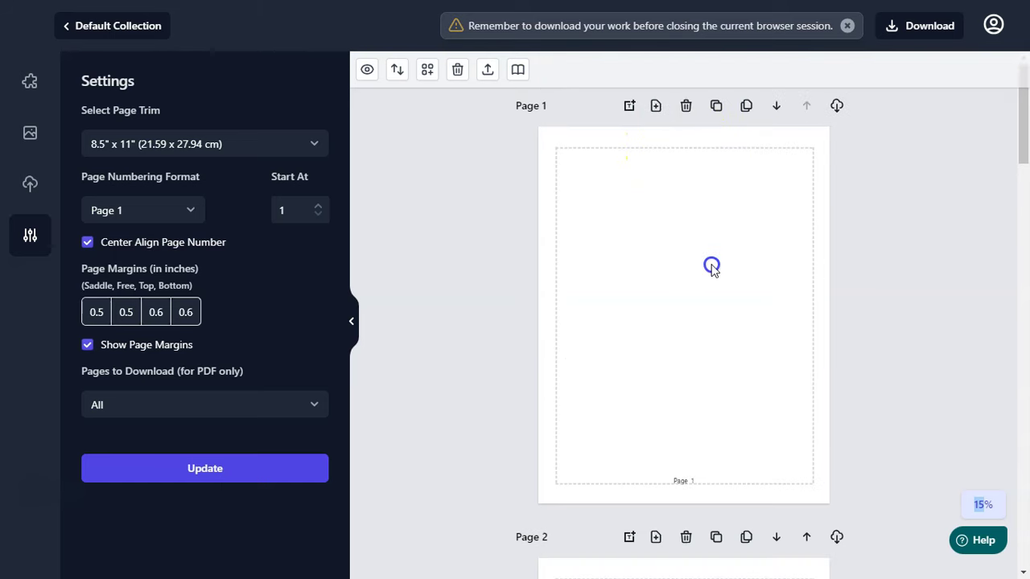
# Insert a 4x4 sudoku grid on the blank Page 1 and enlarge it by its corner handle.
pyautogui.click(30, 82)
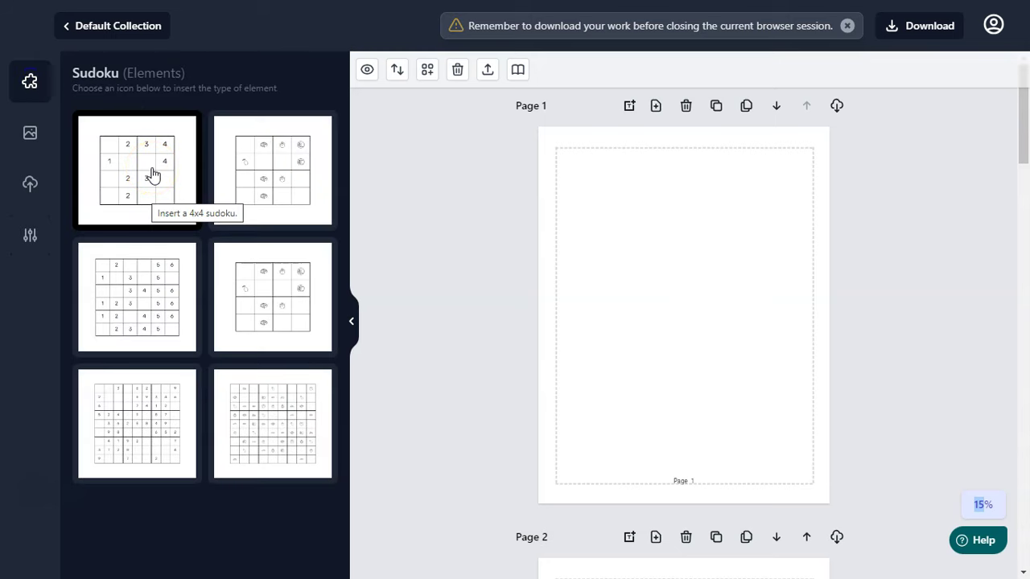
pyautogui.click(151, 280)
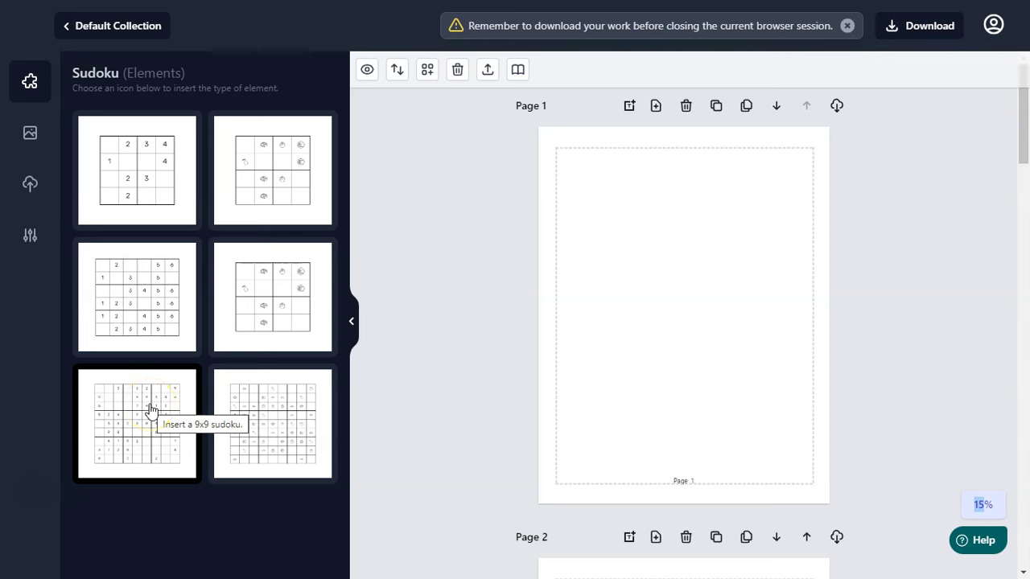
pyautogui.click(139, 175)
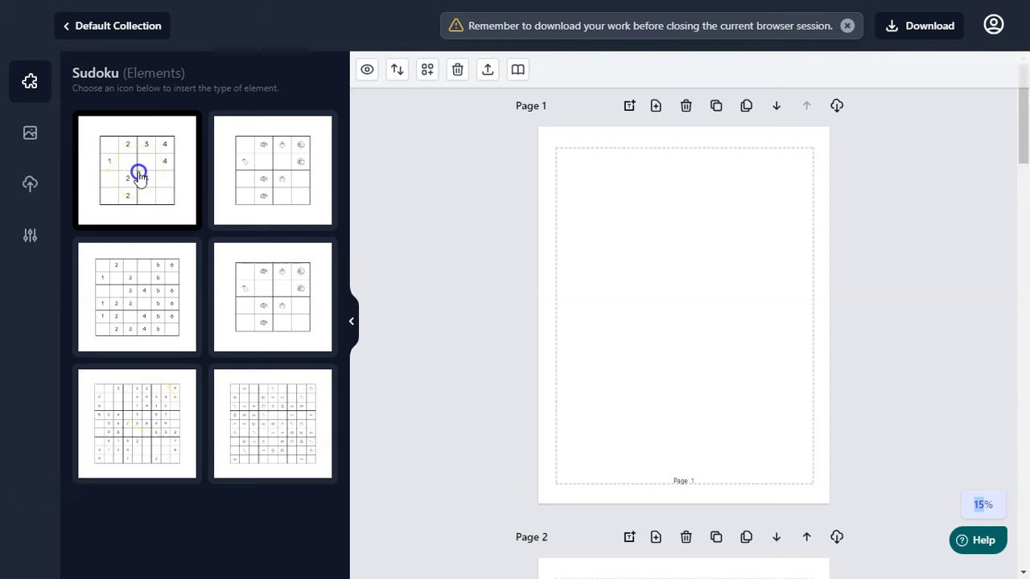
pyautogui.click(739, 325)
pyautogui.moveTo(769, 373); pyautogui.dragTo(816, 423)
pyautogui.click(816, 423)
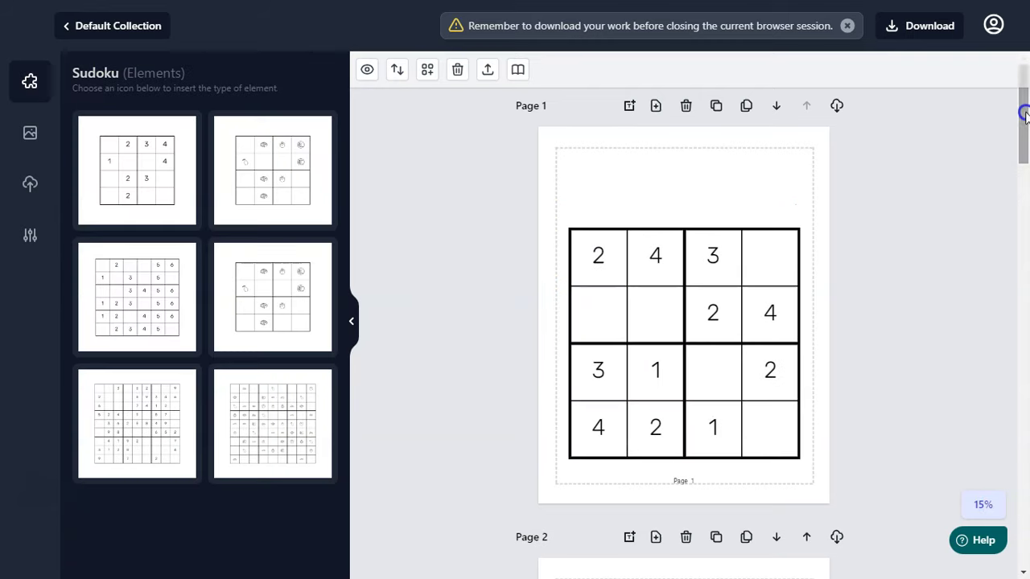
# Add a text box on Page 1 reading 'Easy Soduko Puzzle'.
pyautogui.click(629, 108)
pyautogui.press('BackSpace')
pyautogui.press('BackSpace')
pyautogui.press('BackSpace')
pyautogui.press('BackSpace')
pyautogui.press('BackSpace')
pyautogui.press('BackSpace')
pyautogui.press('BackSpace')
pyautogui.press('BackSpace')
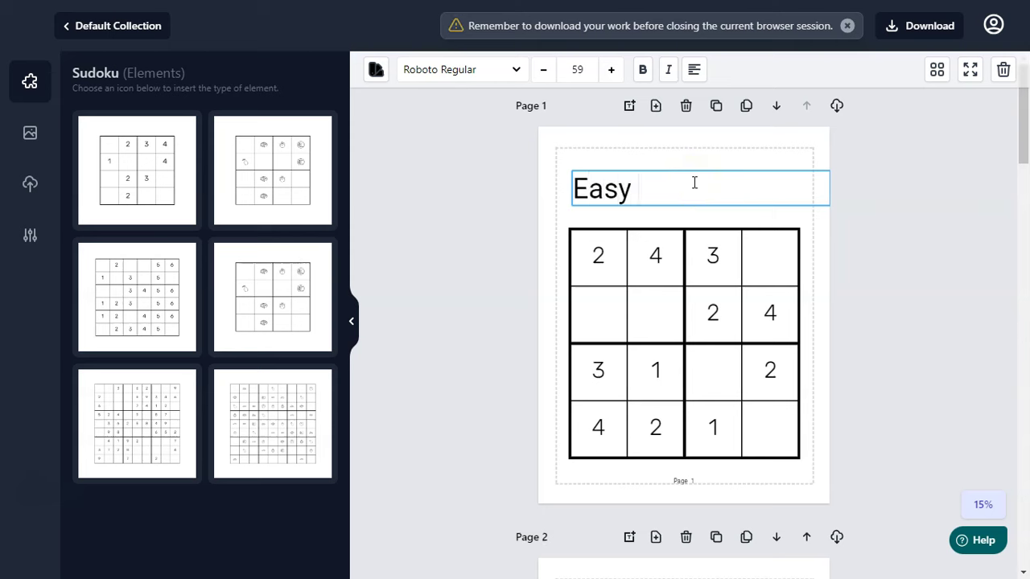
pyautogui.write('Easy Soduko P')
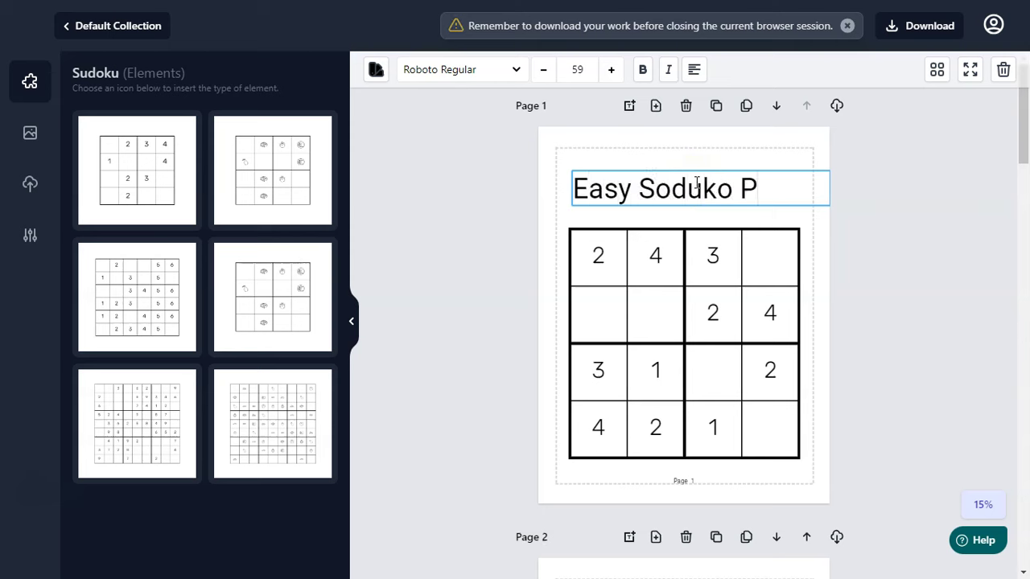
pyautogui.write('uzzle')
pyautogui.press('Escape')
# Resize and centre-align the title, then nudge the 4x4 grid up beneath it.
pyautogui.click(728, 200)
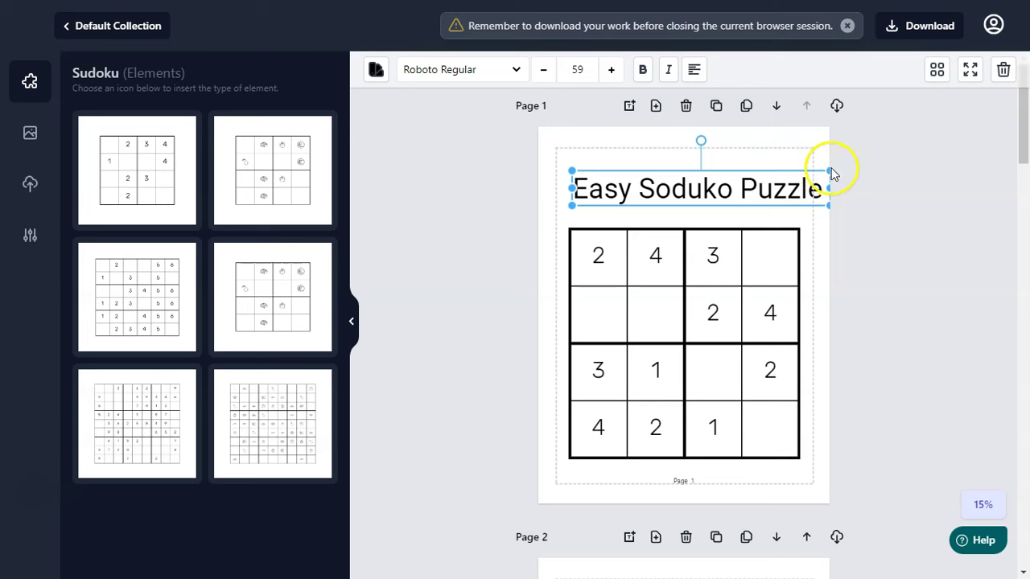
pyautogui.moveTo(833, 173); pyautogui.dragTo(786, 170)
pyautogui.click(694, 69)
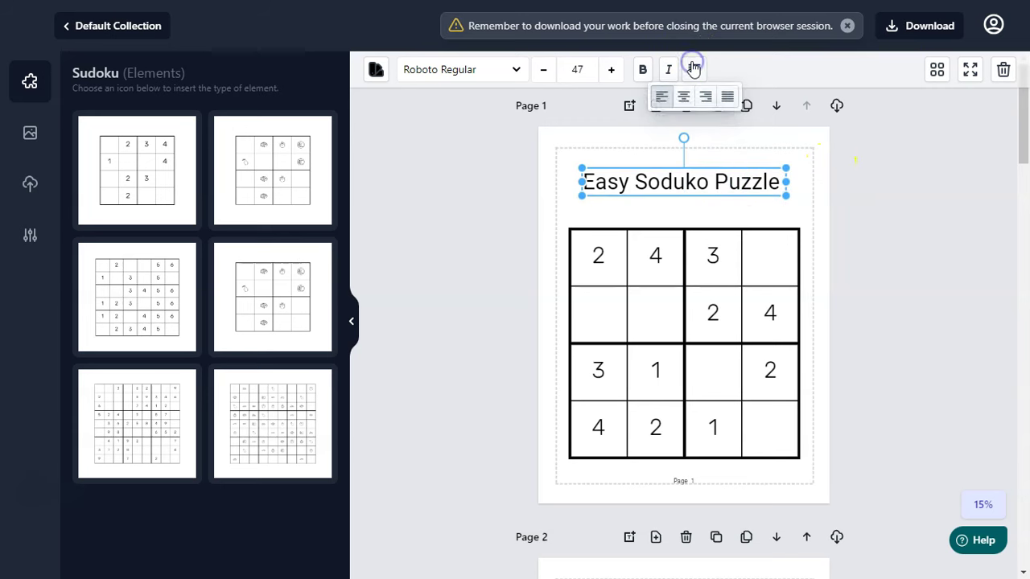
pyautogui.click(683, 97)
pyautogui.click(937, 256)
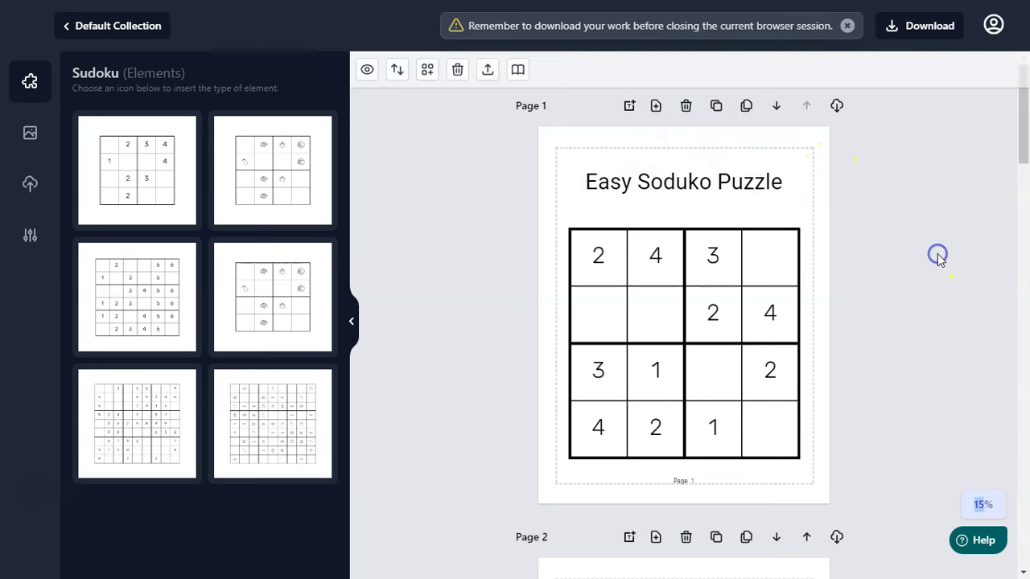
pyautogui.moveTo(724, 277); pyautogui.dragTo(723, 272)
pyautogui.click(905, 259)
# Push the 4x4 puzzle's difficulty to maximum and regenerate it, leaving only 8 given numbers.
pyautogui.click(676, 271)
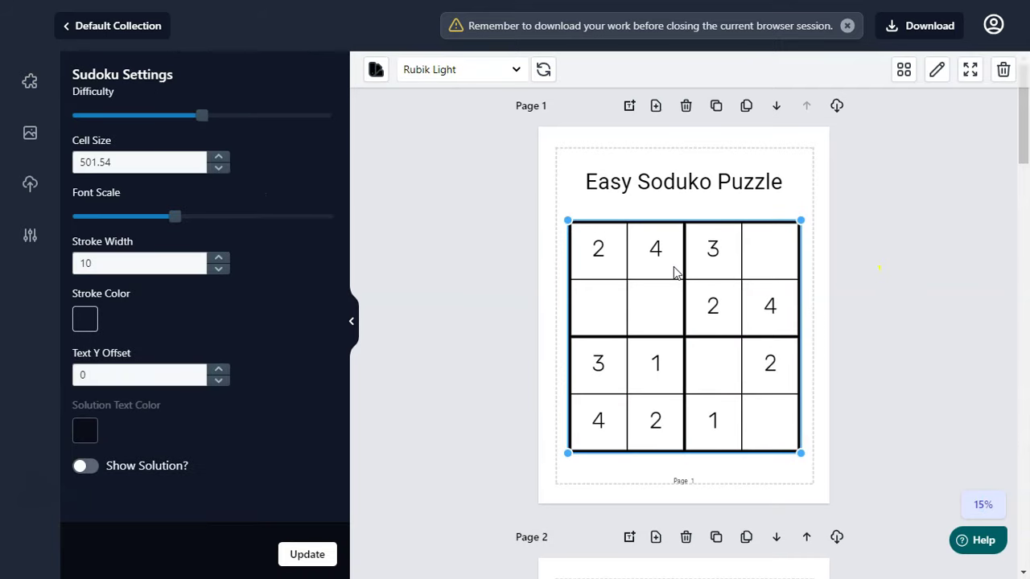
pyautogui.moveTo(207, 115); pyautogui.dragTo(117, 115)
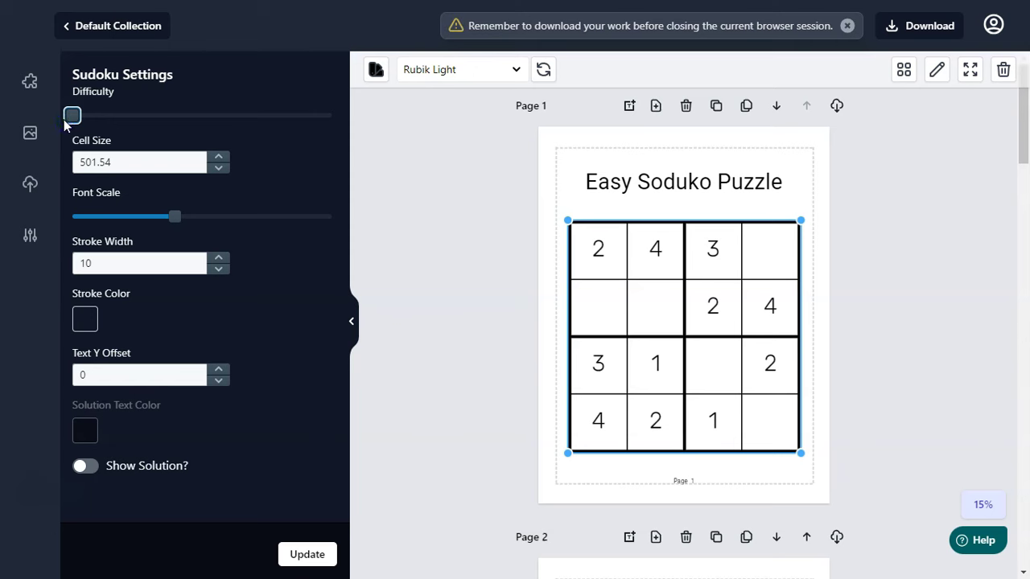
pyautogui.click(306, 555)
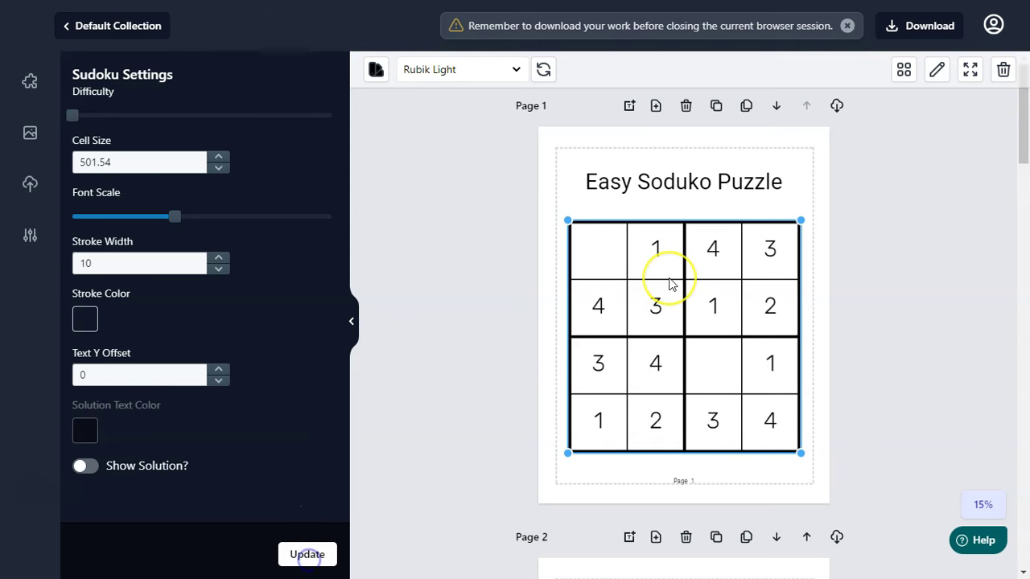
pyautogui.click(605, 254)
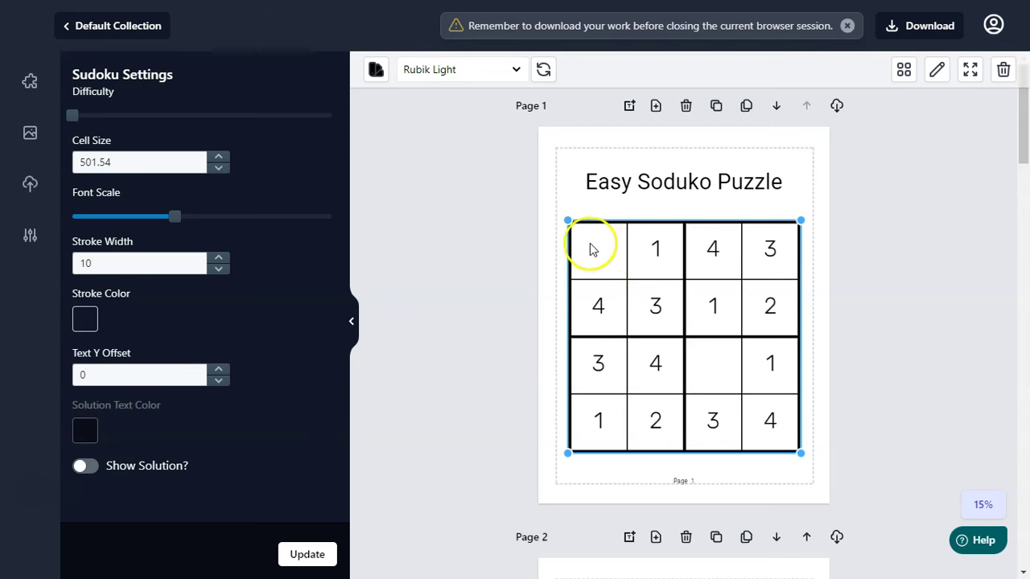
pyautogui.moveTo(73, 115); pyautogui.dragTo(333, 131)
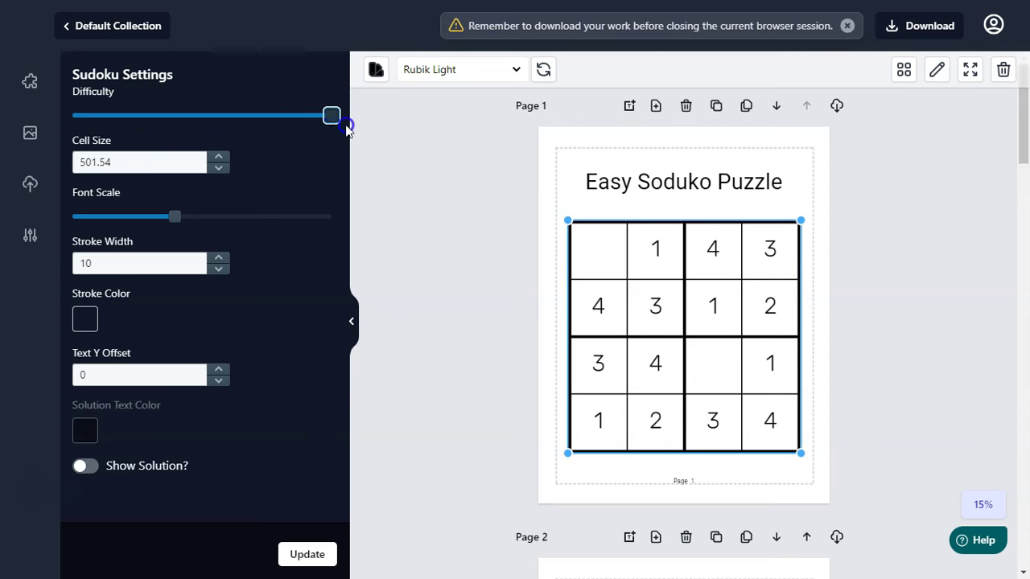
pyautogui.click(309, 554)
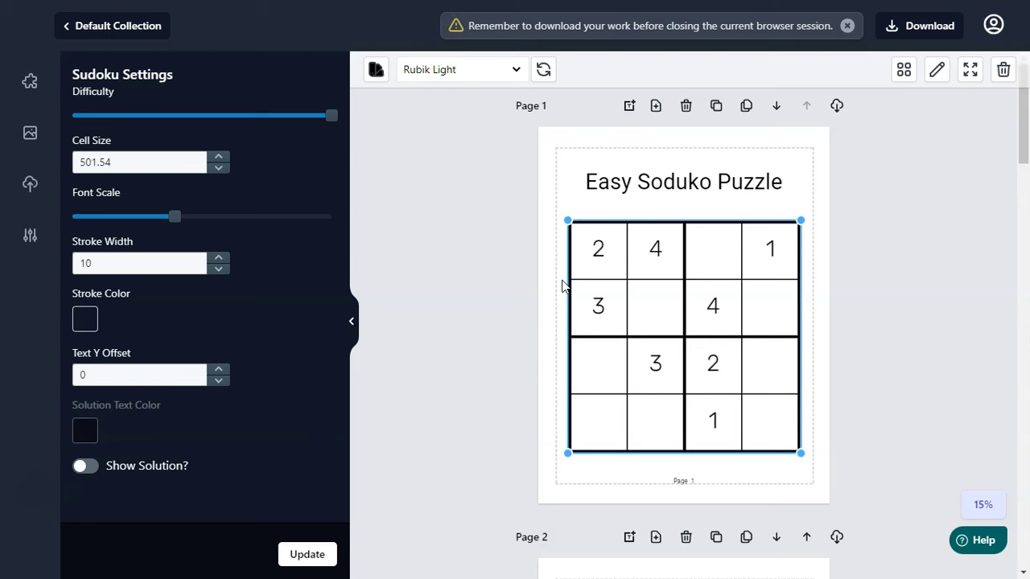
# Lower the font scale of the 4x4 puzzle's digits and apply it.
pyautogui.moveTo(178, 214); pyautogui.dragTo(177, 214)
pyautogui.click(308, 554)
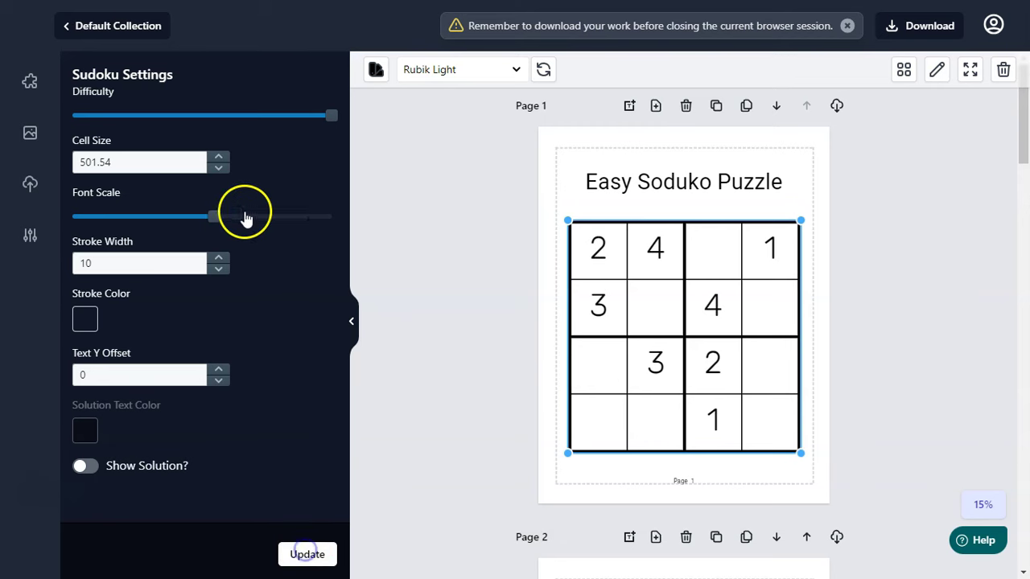
pyautogui.moveTo(214, 213); pyautogui.dragTo(148, 215)
pyautogui.click(299, 555)
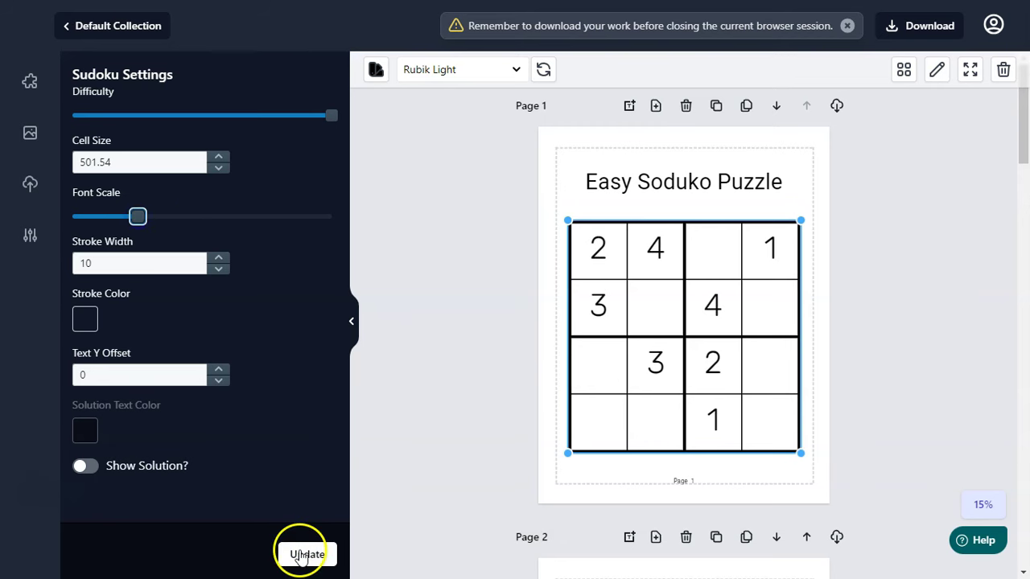
# Raise the grid's stroke width to 15 and apply the change.
pyautogui.click(169, 262)
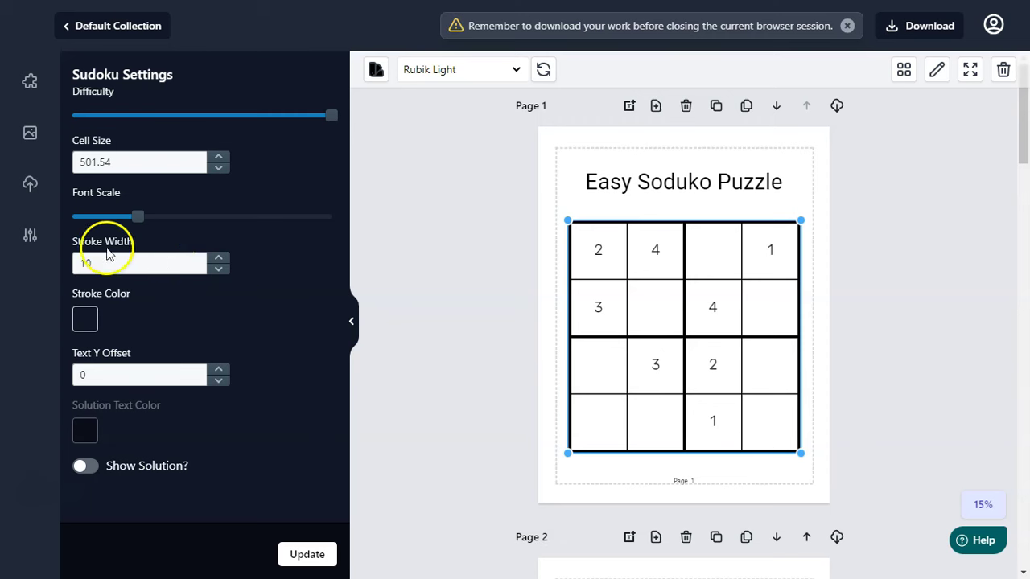
pyautogui.click(218, 259)
pyautogui.click(218, 259)
pyautogui.click(218, 259)
pyautogui.click(218, 259)
pyautogui.click(218, 259)
pyautogui.doubleClick(182, 263)
pyautogui.click(309, 555)
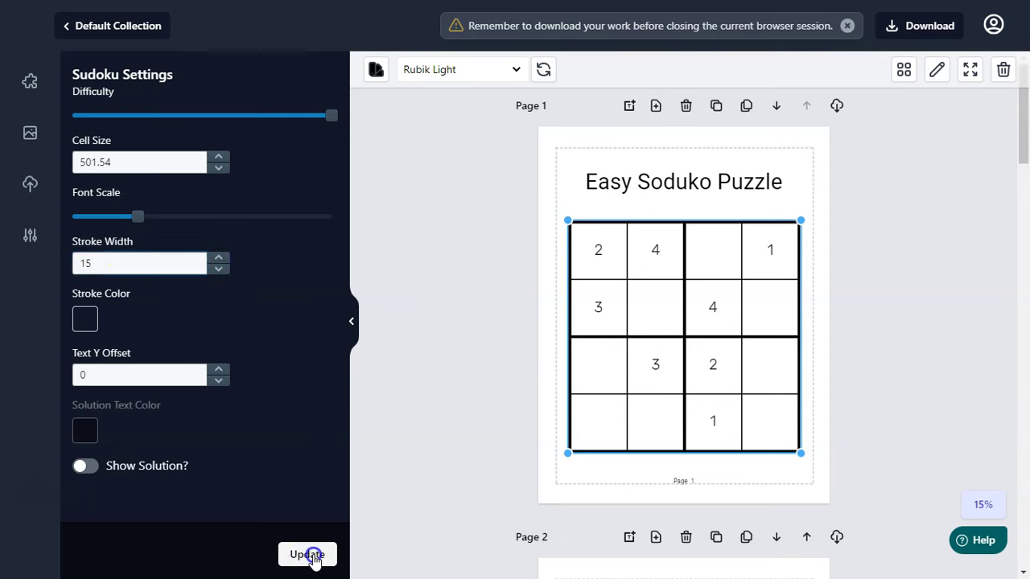
pyautogui.click(164, 263)
# Set the grid's stroke width back to 10, leaving the line colour unchanged.
pyautogui.write('10')
pyautogui.click(315, 555)
pyautogui.click(87, 330)
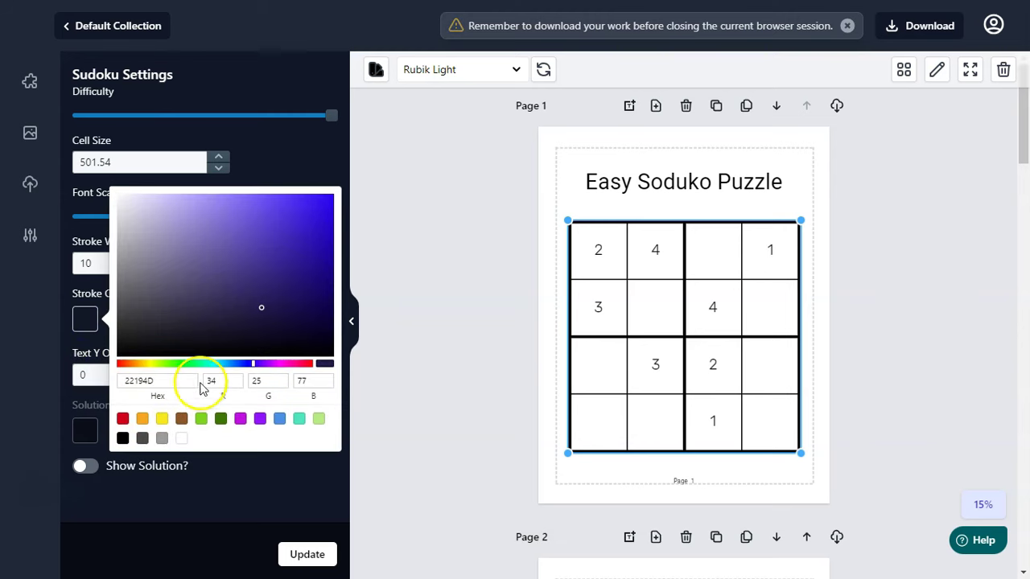
pyautogui.click(493, 345)
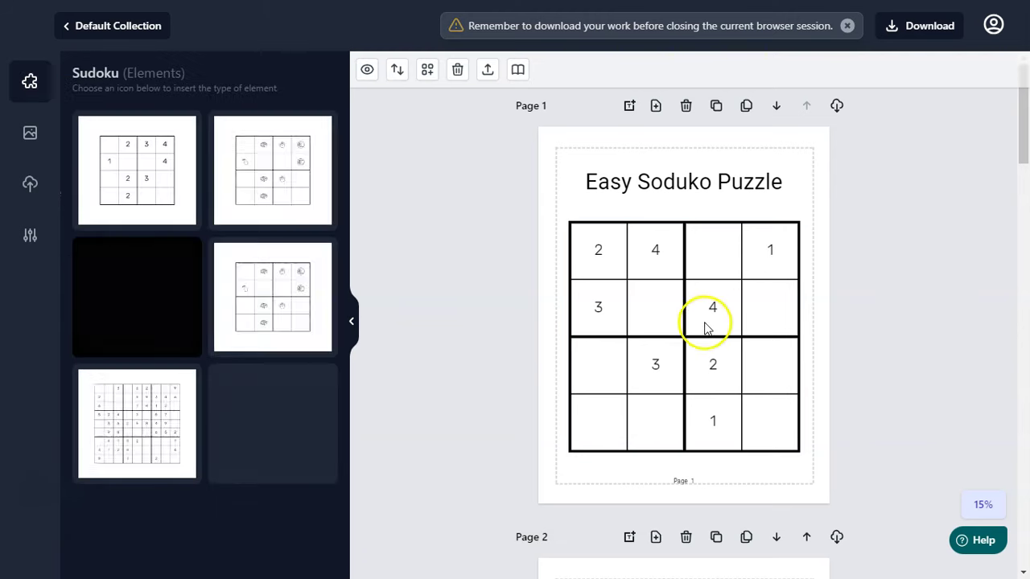
# Set cell size to 400, then shrink the grid to about 220 and move it up-left under the title.
pyautogui.click(704, 324)
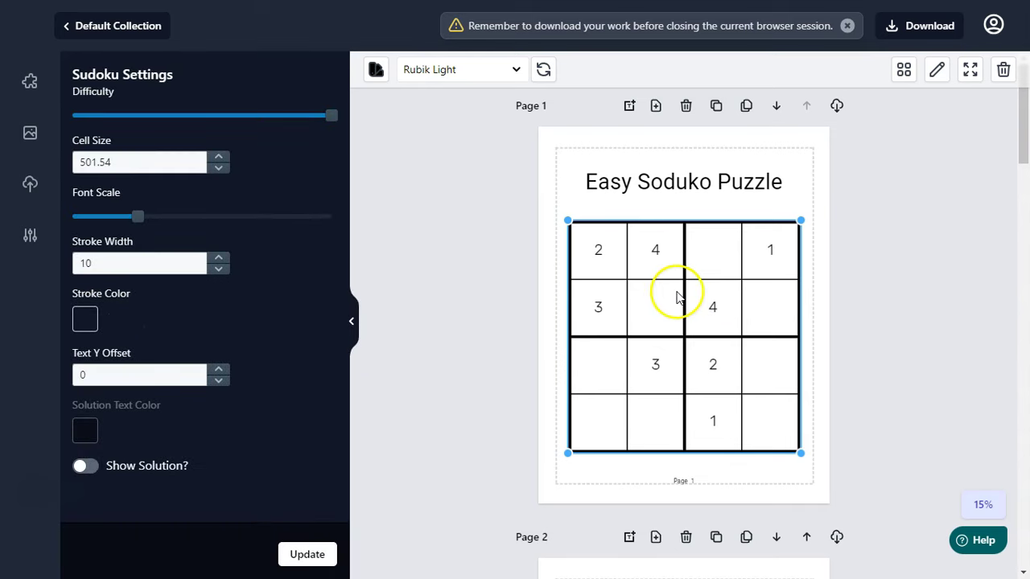
pyautogui.doubleClick(130, 164)
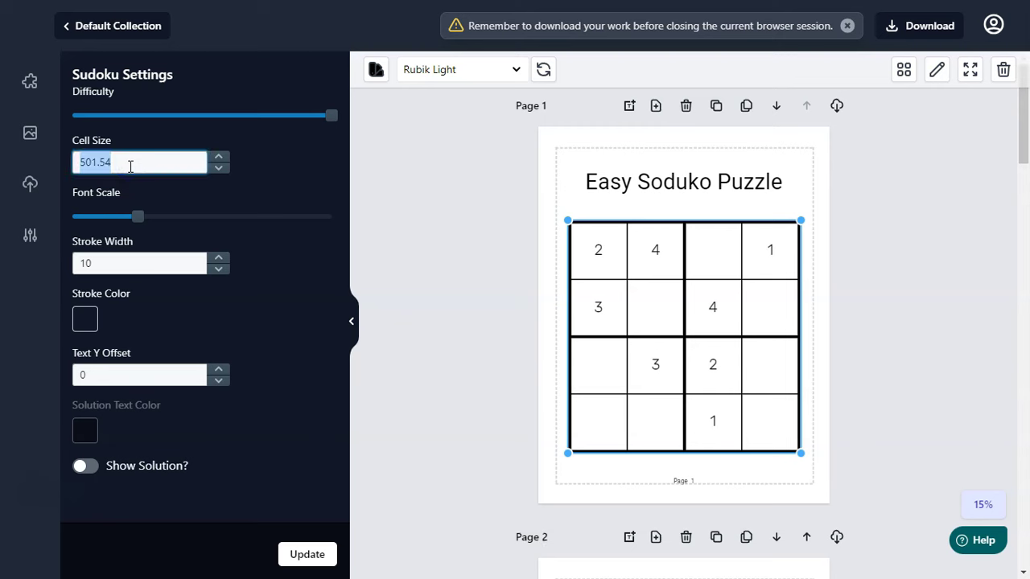
pyautogui.write('400')
pyautogui.click(307, 554)
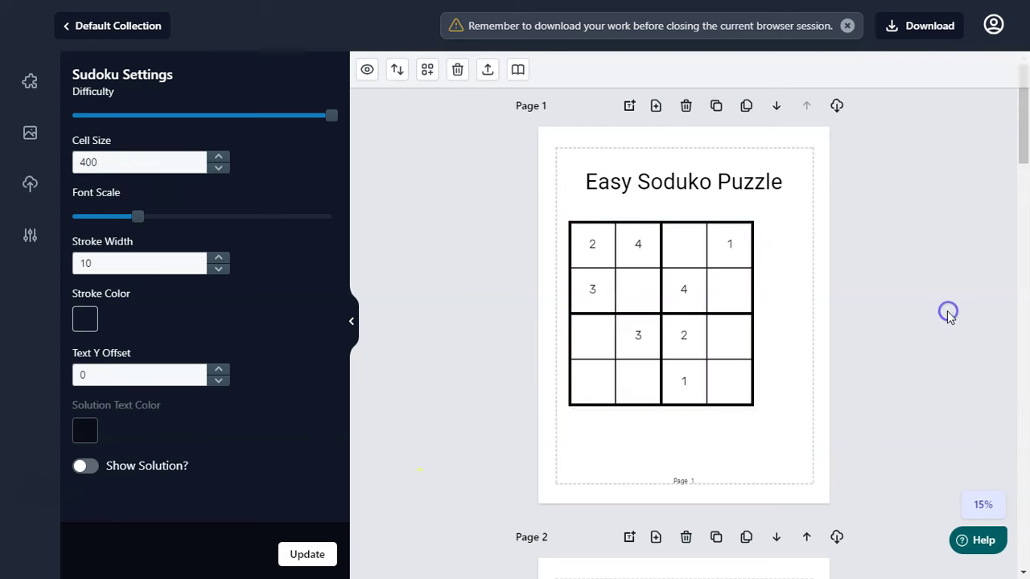
pyautogui.moveTo(755, 219); pyautogui.dragTo(694, 276)
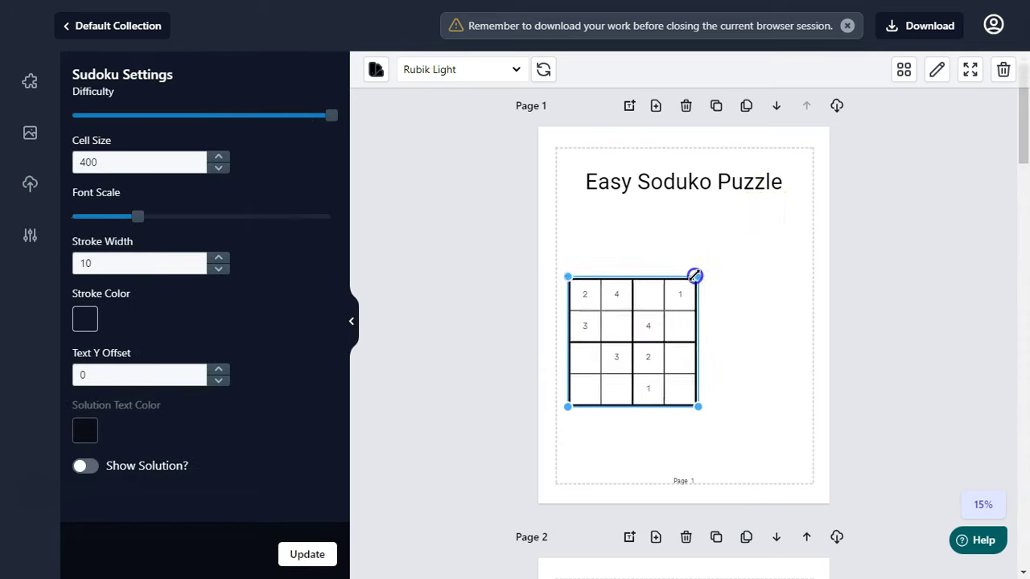
pyautogui.moveTo(630, 331); pyautogui.dragTo(633, 266)
pyautogui.moveTo(692, 215); pyautogui.dragTo(671, 217)
pyautogui.moveTo(632, 259); pyautogui.dragTo(632, 264)
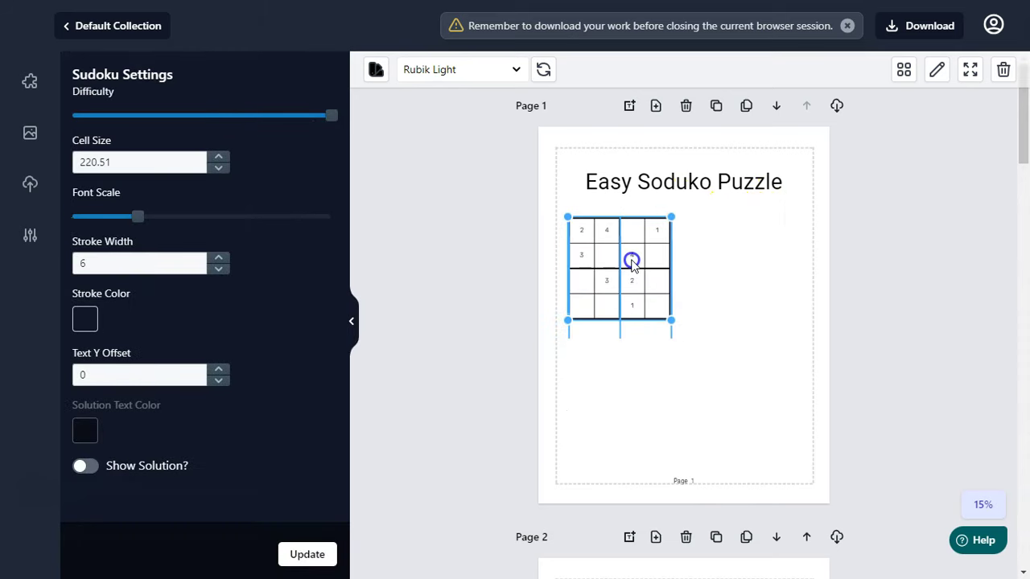
# Add a second 4x4 sudoku right of the first and a 6x6 sudoku below them.
pyautogui.click(32, 87)
pyautogui.moveTo(151, 182); pyautogui.dragTo(761, 278)
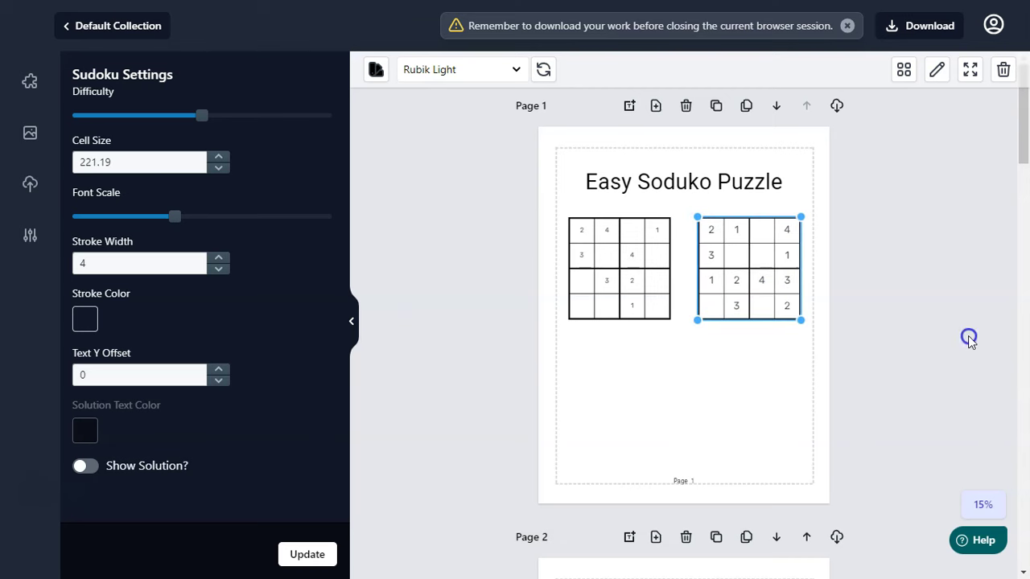
pyautogui.click(28, 82)
pyautogui.click(120, 292)
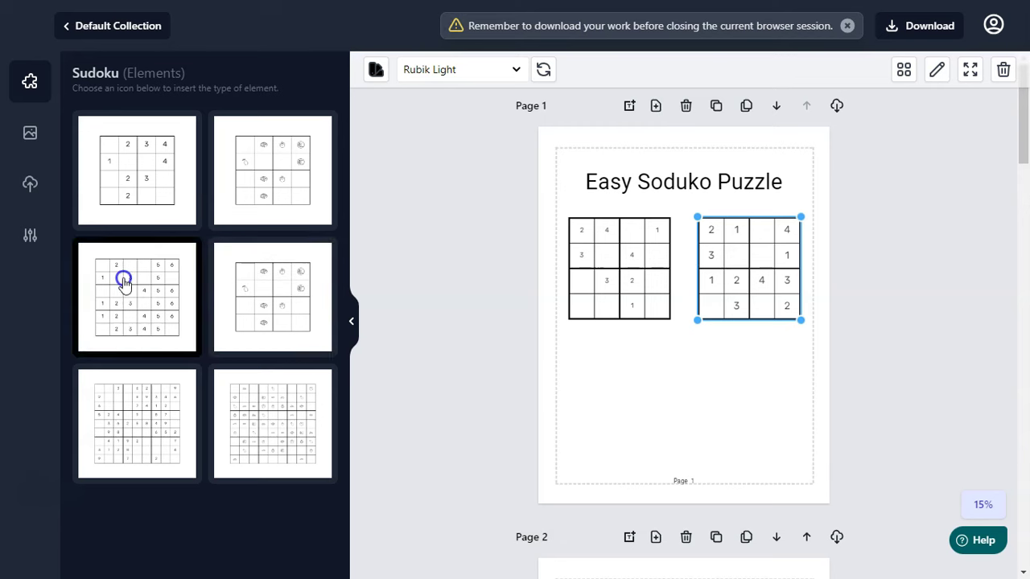
pyautogui.click(704, 358)
pyautogui.moveTo(704, 358); pyautogui.dragTo(709, 441)
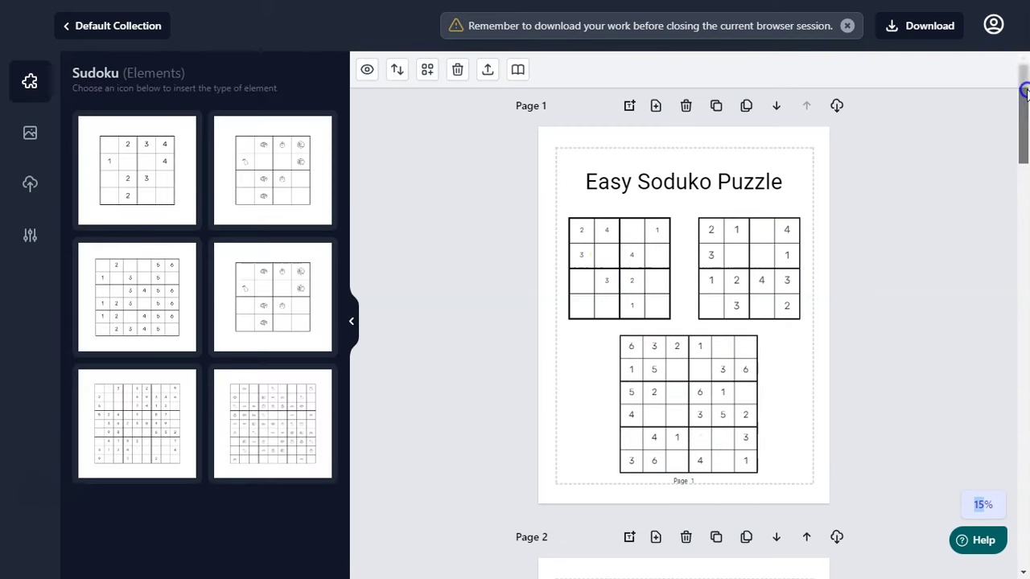
# Set the cell size of both 4x4 puzzles to 220.
pyautogui.click(754, 246)
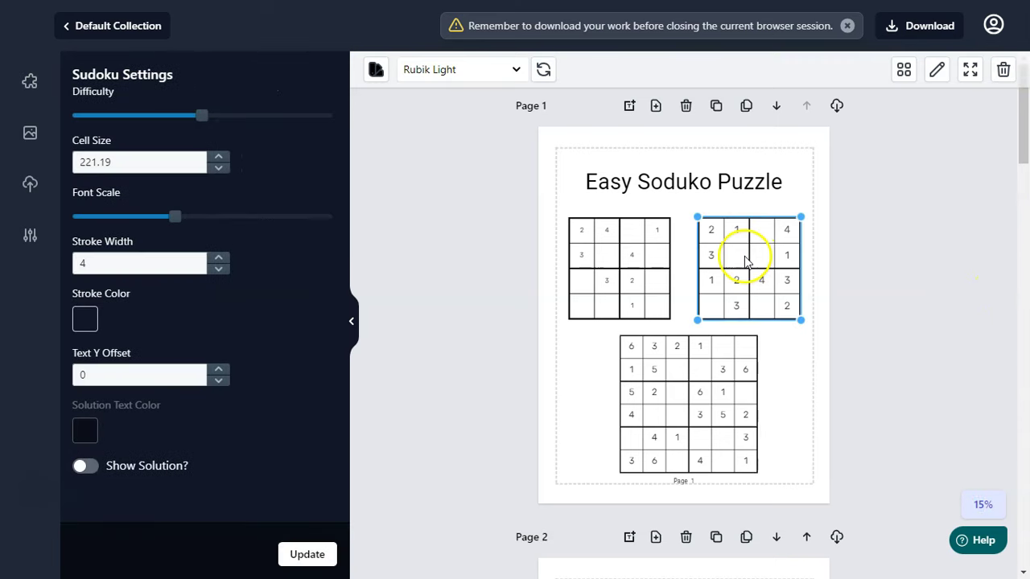
pyautogui.doubleClick(139, 166)
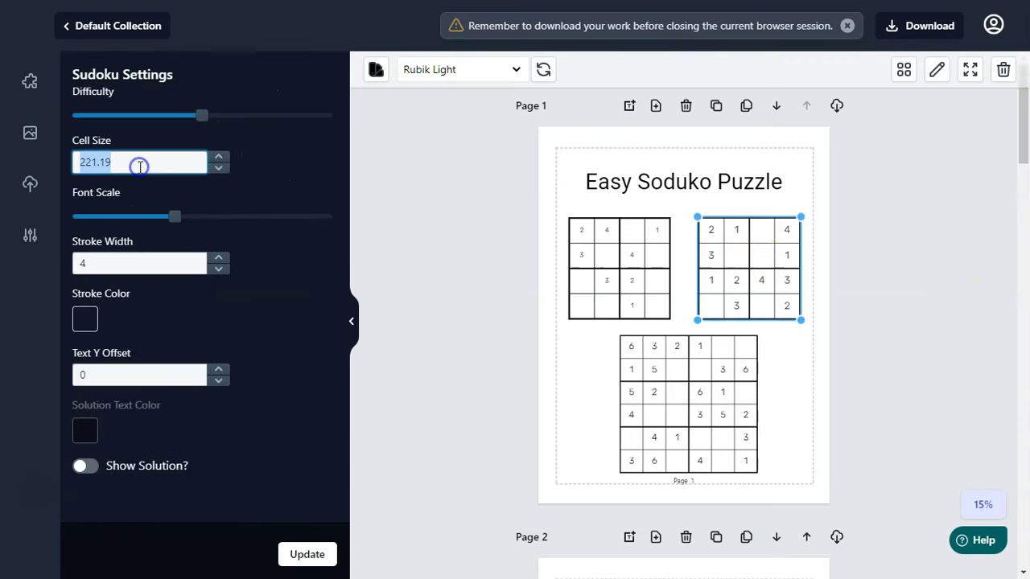
pyautogui.write('220')
pyautogui.click(307, 554)
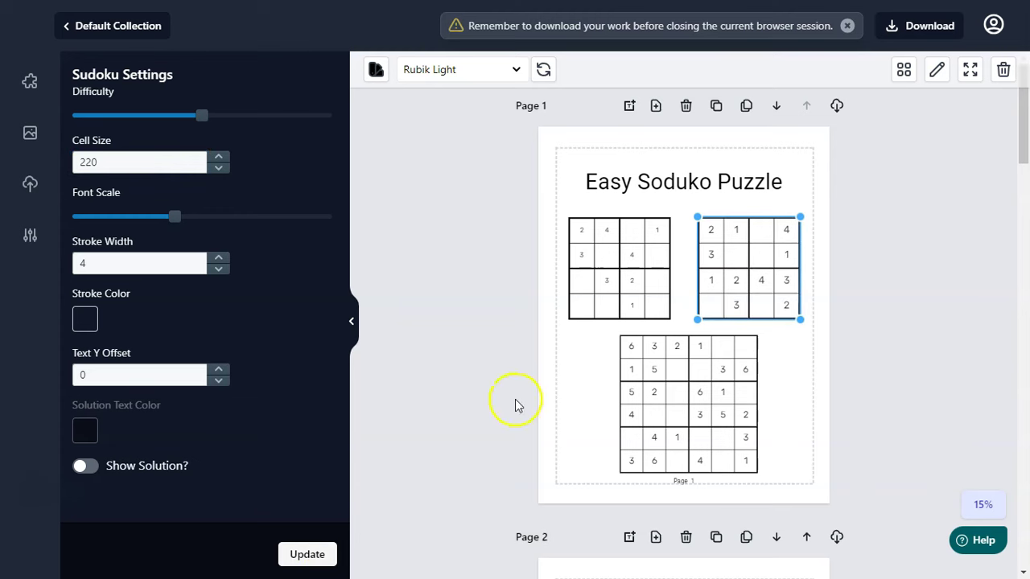
pyautogui.click(606, 278)
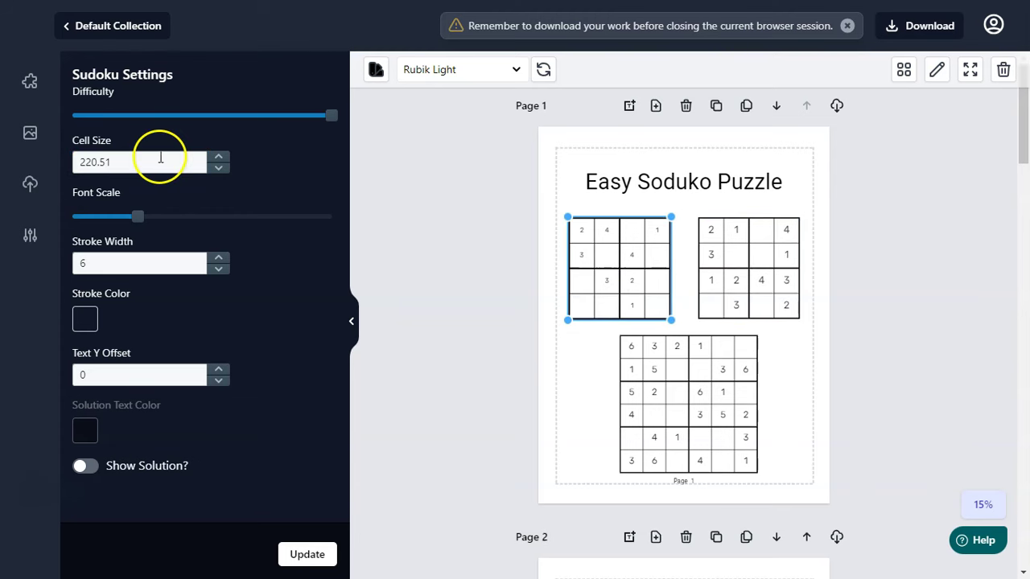
pyautogui.doubleClick(160, 159)
pyautogui.write('22')
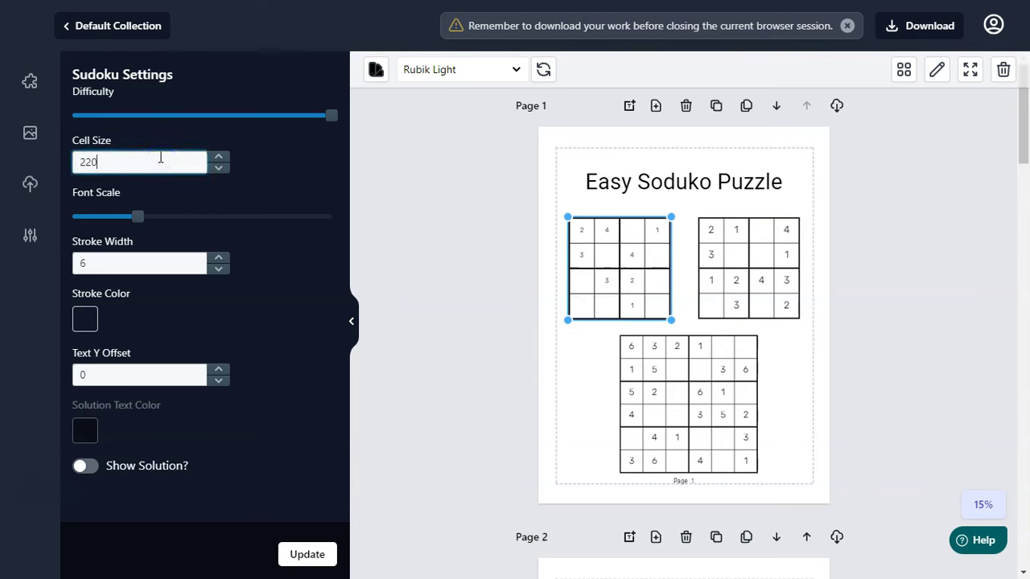
pyautogui.click(307, 554)
# Update the left 4x4 puzzle's stroke width setting and deselect it.
pyautogui.click(729, 261)
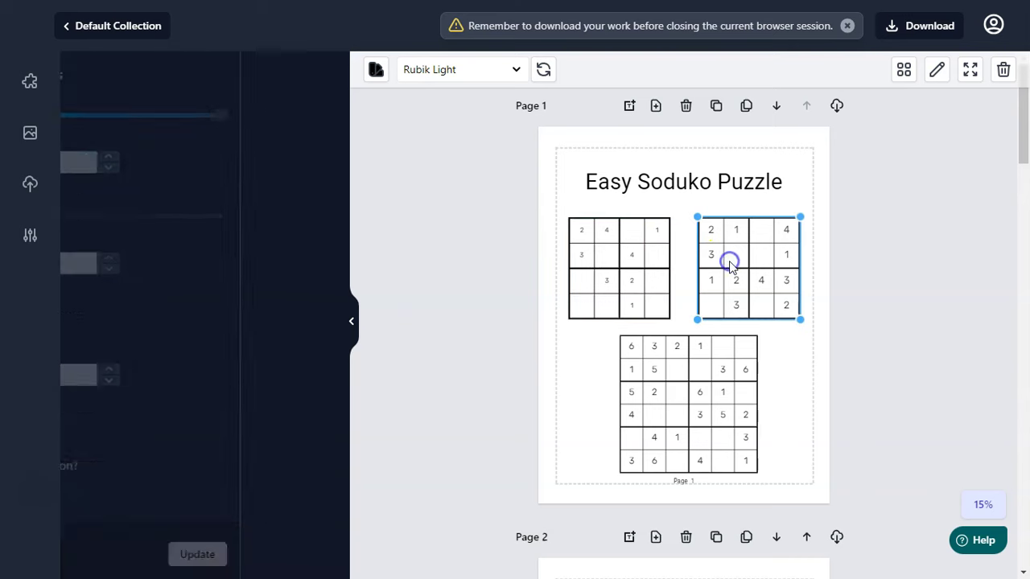
pyautogui.click(620, 259)
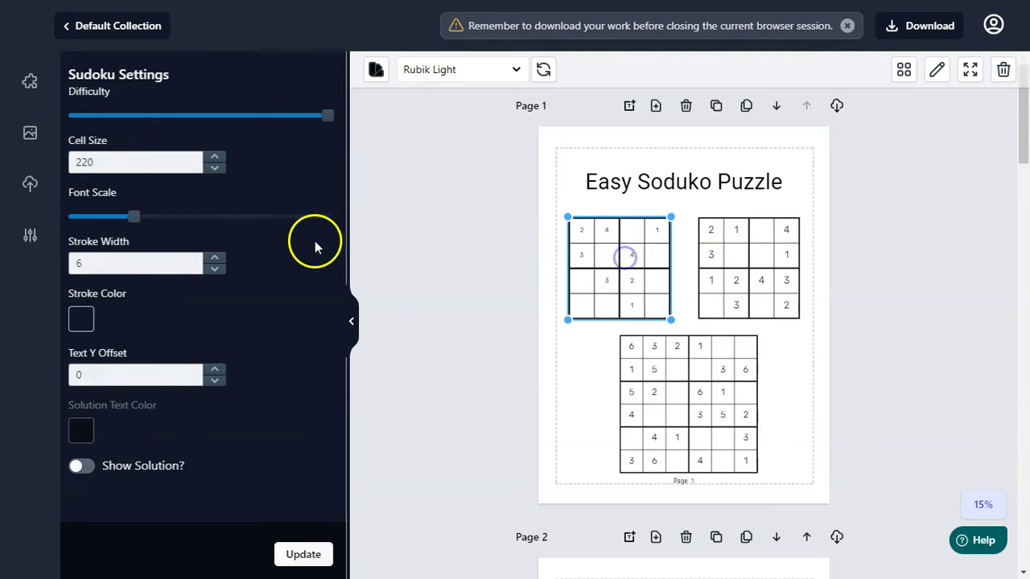
pyautogui.click(127, 264)
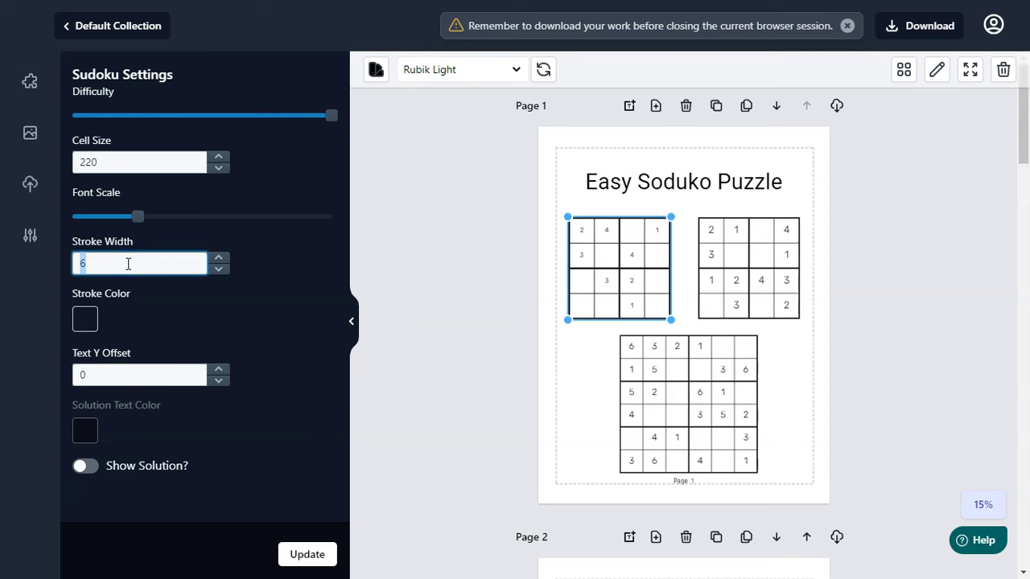
pyautogui.click(326, 558)
pyautogui.click(869, 305)
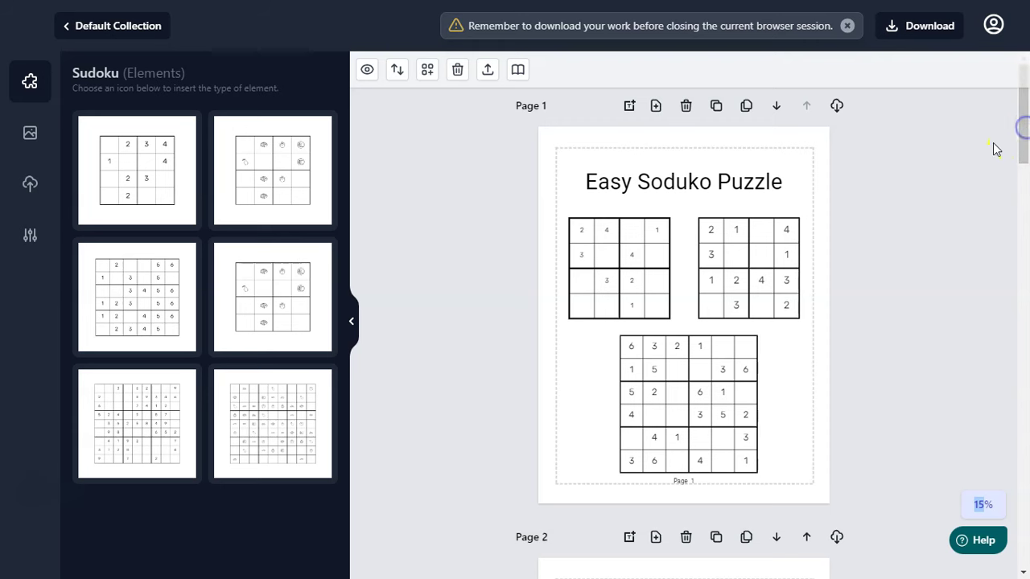
# Clone the Easy page into a new Page 2, then scroll down to Page 7's Hard 9x9 grid.
pyautogui.click(716, 110)
pyautogui.moveTo(1024, 170); pyautogui.dragTo(1027, 186)
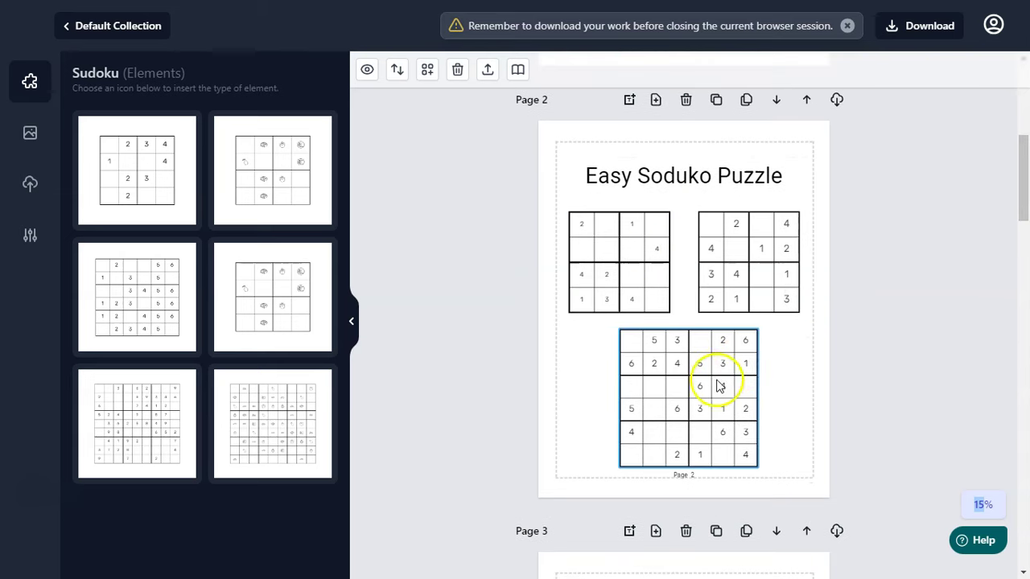
pyautogui.moveTo(1023, 202); pyautogui.dragTo(1025, 494)
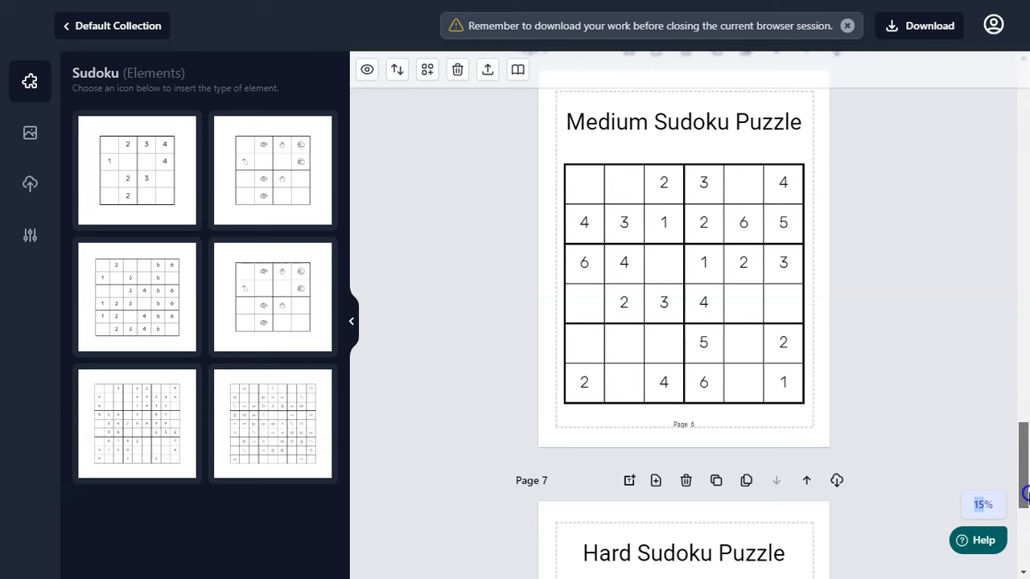
pyautogui.click(643, 268)
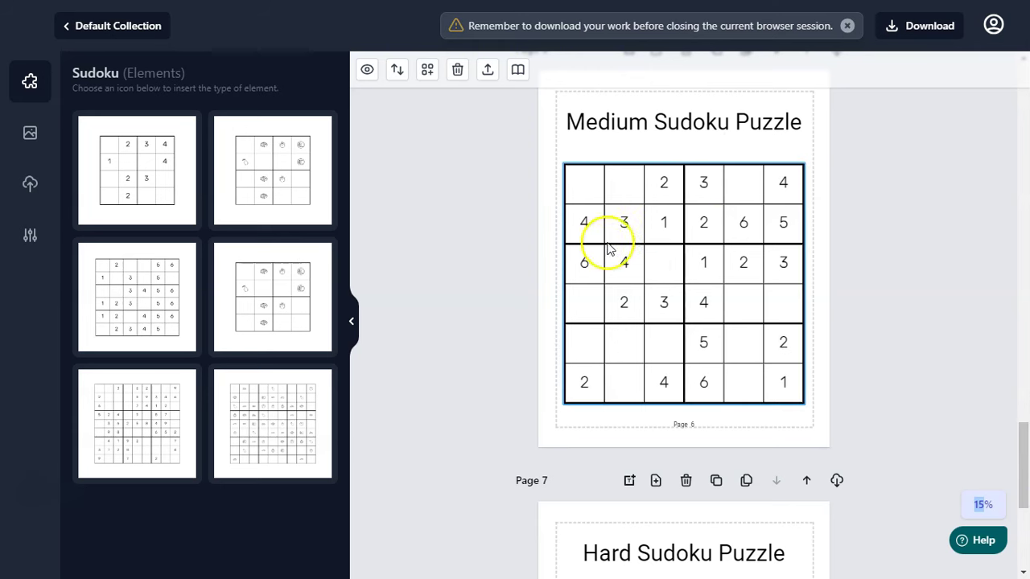
pyautogui.click(993, 413)
pyautogui.moveTo(1026, 474); pyautogui.dragTo(1026, 531)
pyautogui.click(661, 307)
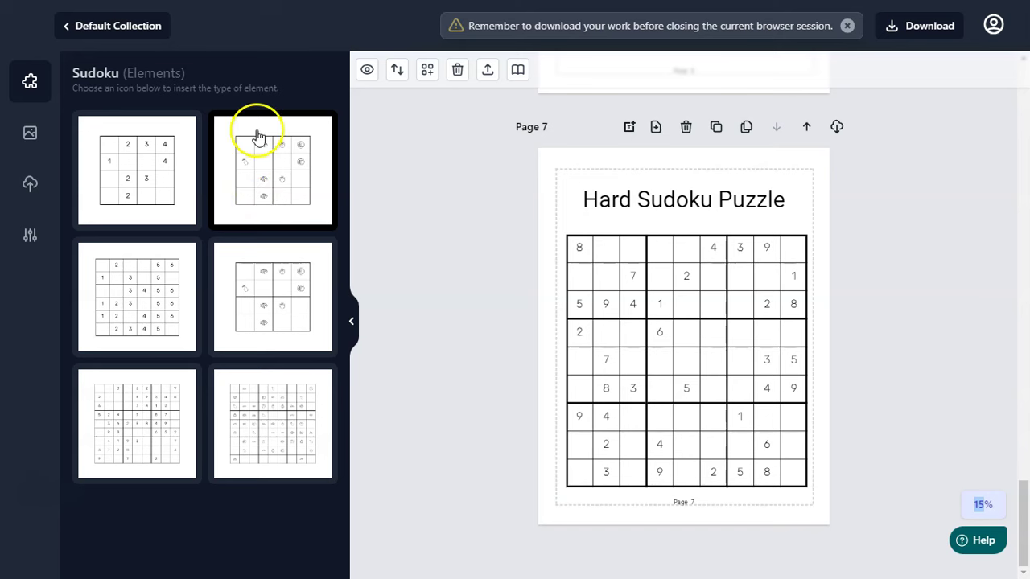
# Clone the Hard page into Page 8, then add and remove a trial icon 4x4 sudoku grid.
pyautogui.click(716, 127)
pyautogui.click(275, 168)
pyautogui.moveTo(648, 301); pyautogui.dragTo(618, 263)
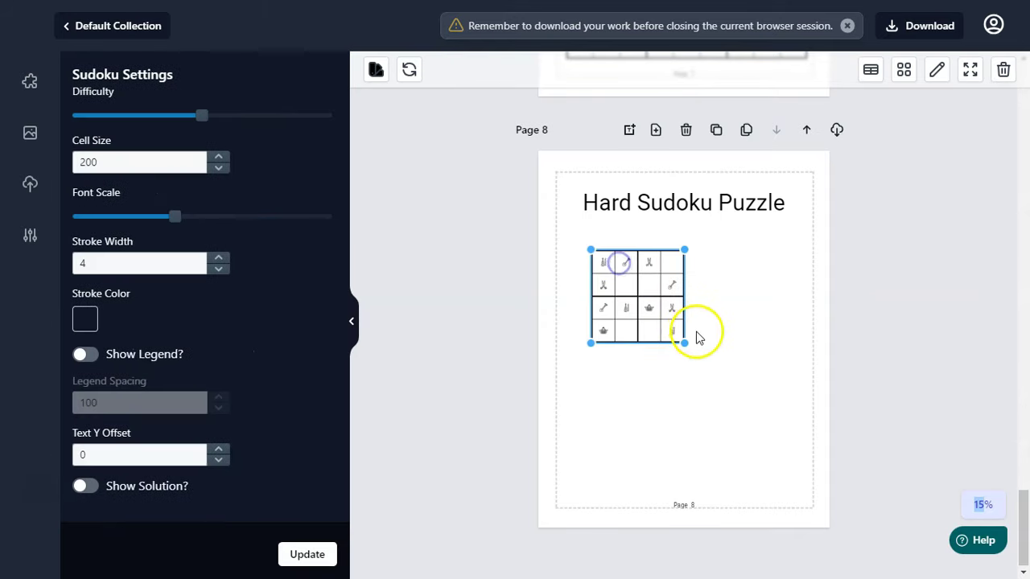
pyautogui.moveTo(682, 341); pyautogui.dragTo(809, 471)
pyautogui.moveTo(717, 387); pyautogui.dragTo(702, 391)
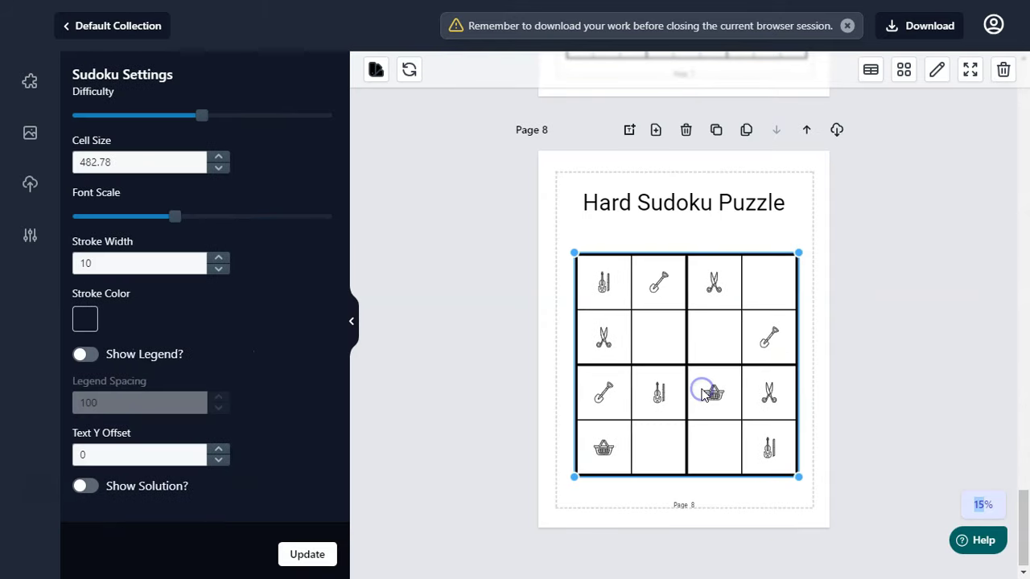
pyautogui.press('Delete')
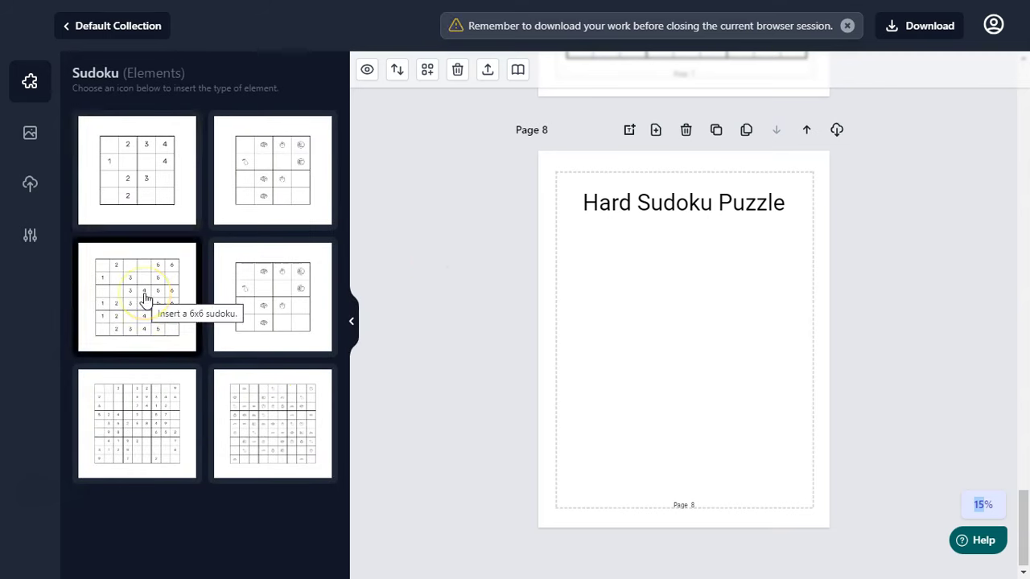
pyautogui.moveTo(1024, 531); pyautogui.dragTo(1019, 68)
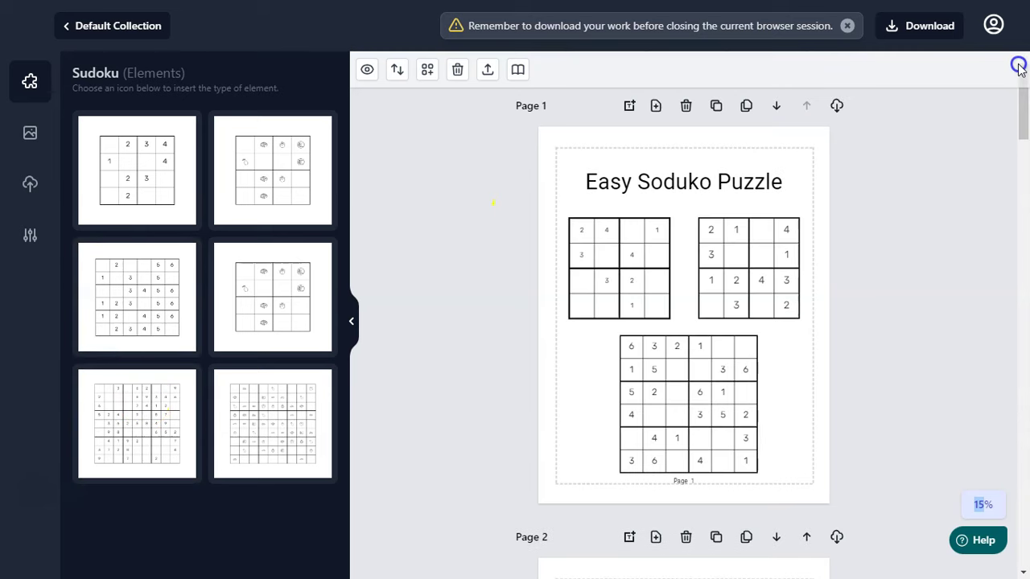
# Choose PNG as the book's download format and start preparing the download.
pyautogui.click(930, 28)
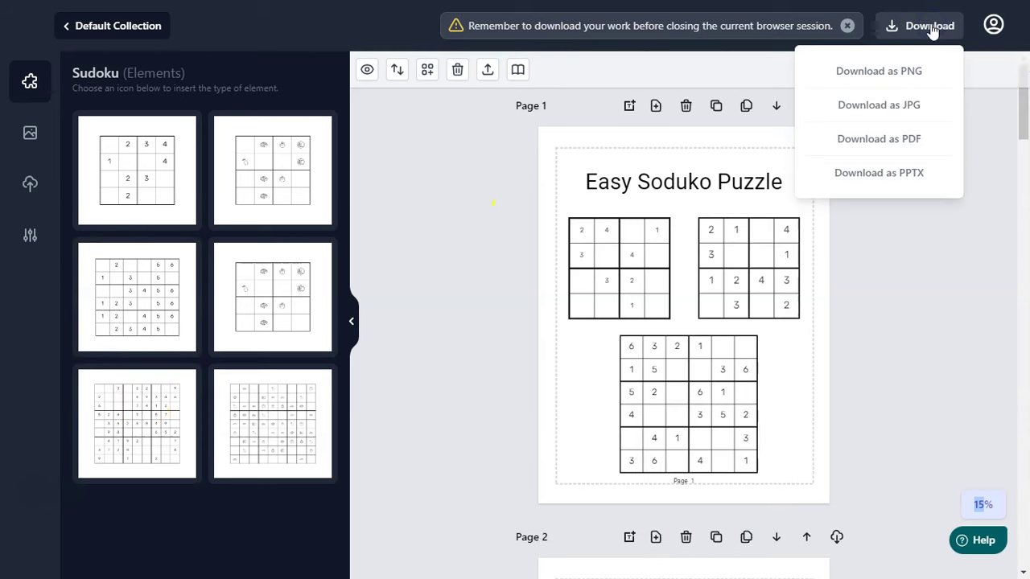
pyautogui.click(899, 71)
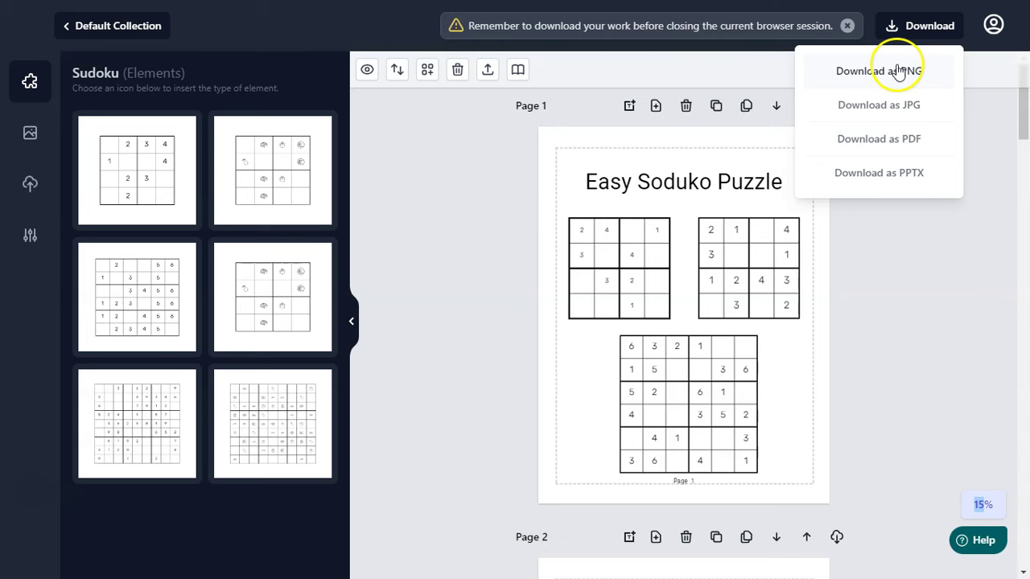
pyautogui.click(899, 140)
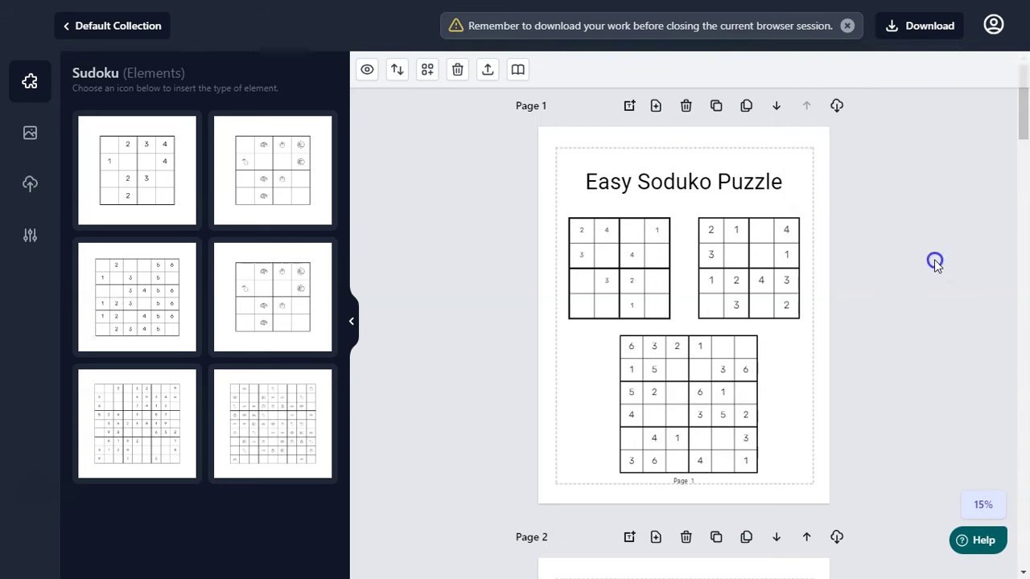
# Delete the extra title-only Page 8 from the book.
pyautogui.moveTo(1023, 103); pyautogui.dragTo(1025, 505)
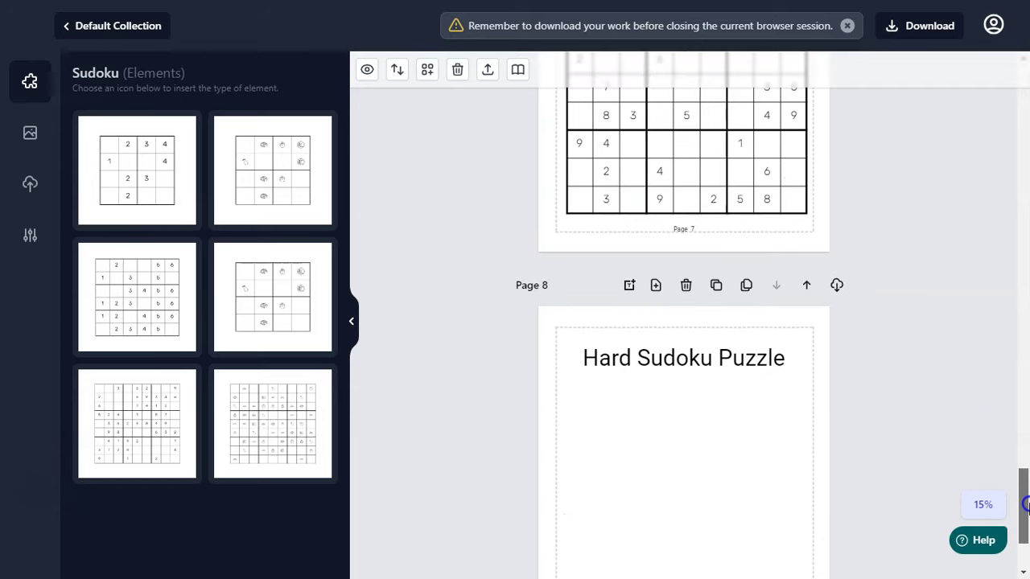
pyautogui.click(686, 285)
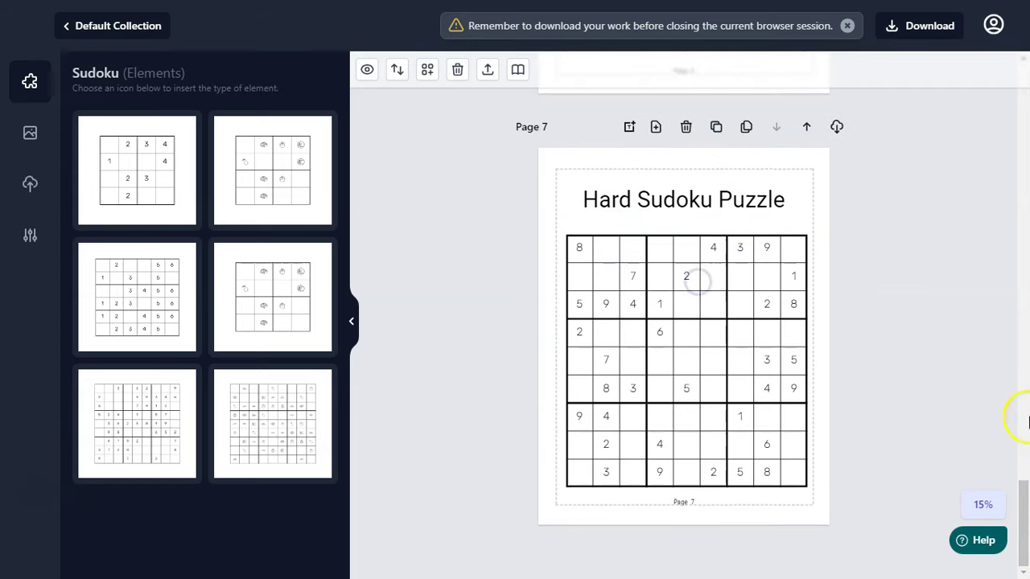
pyautogui.moveTo(1023, 499); pyautogui.dragTo(1023, 112)
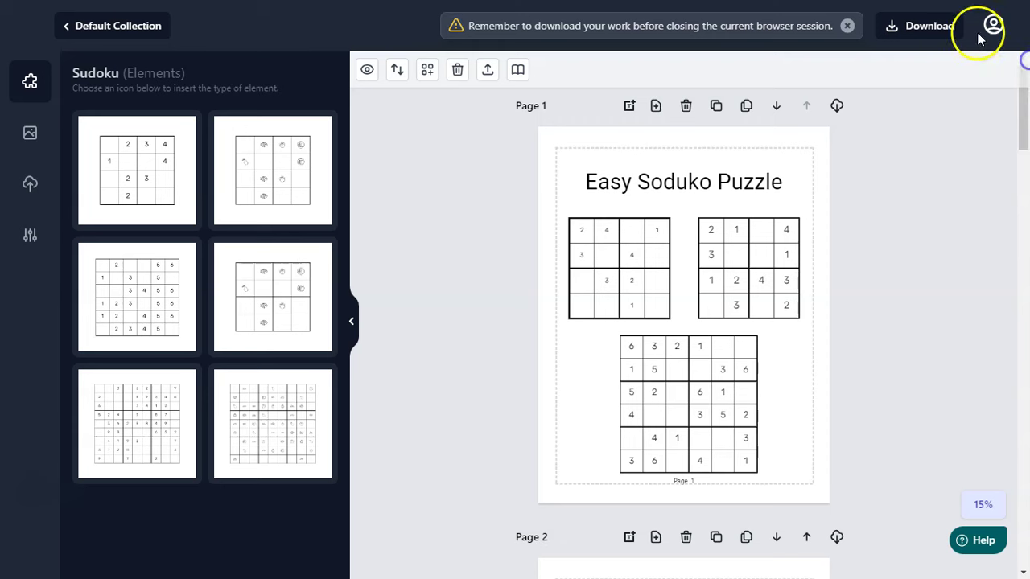
# Reopen the download options with PNG selected, then close them without downloading.
pyautogui.click(926, 26)
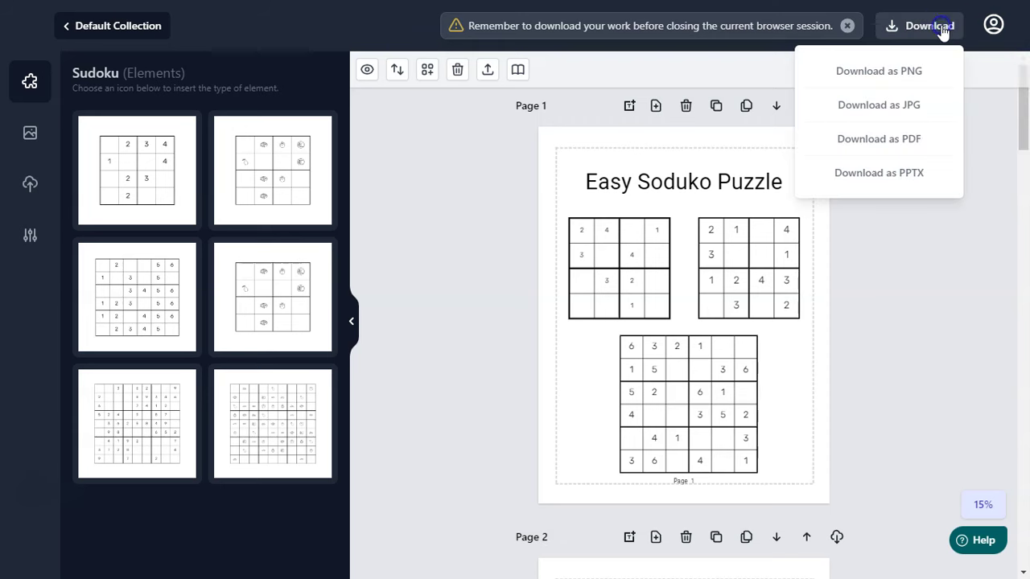
pyautogui.click(886, 90)
pyautogui.click(921, 284)
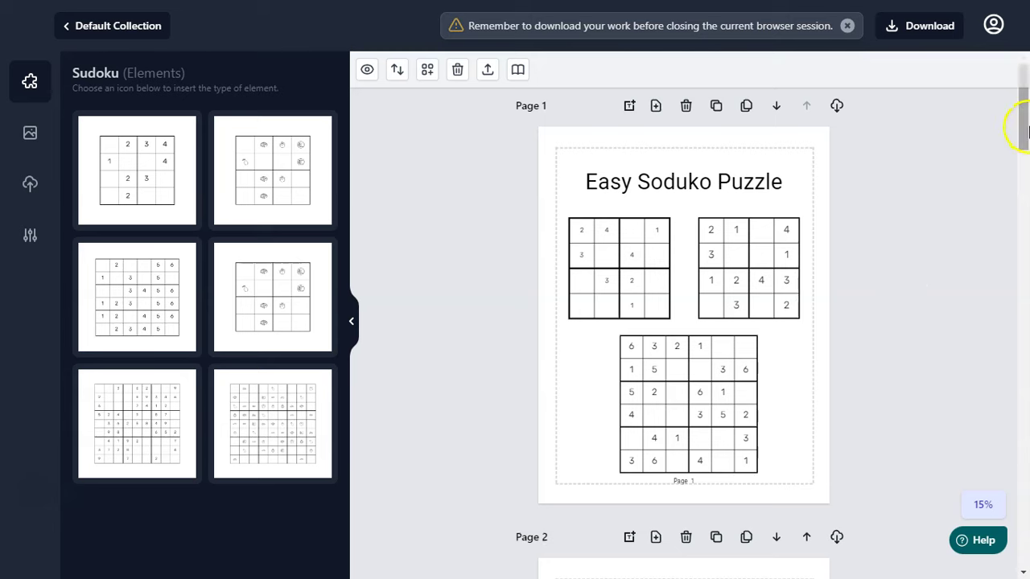
pyautogui.scroll(-3, 1023, 161)
pyautogui.scroll(3, 1023, 161)
pyautogui.click(272, 177)
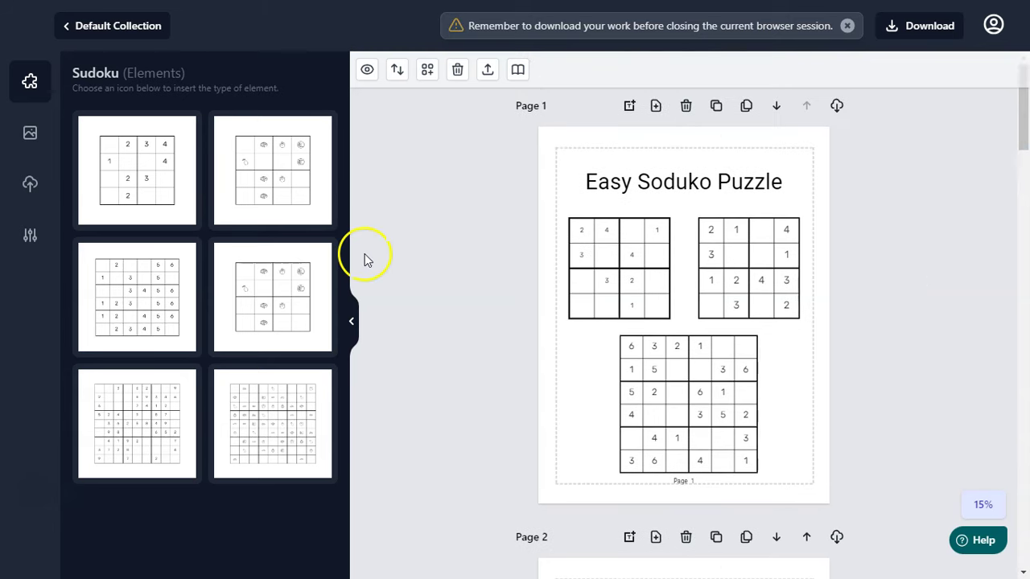
pyautogui.click(30, 131)
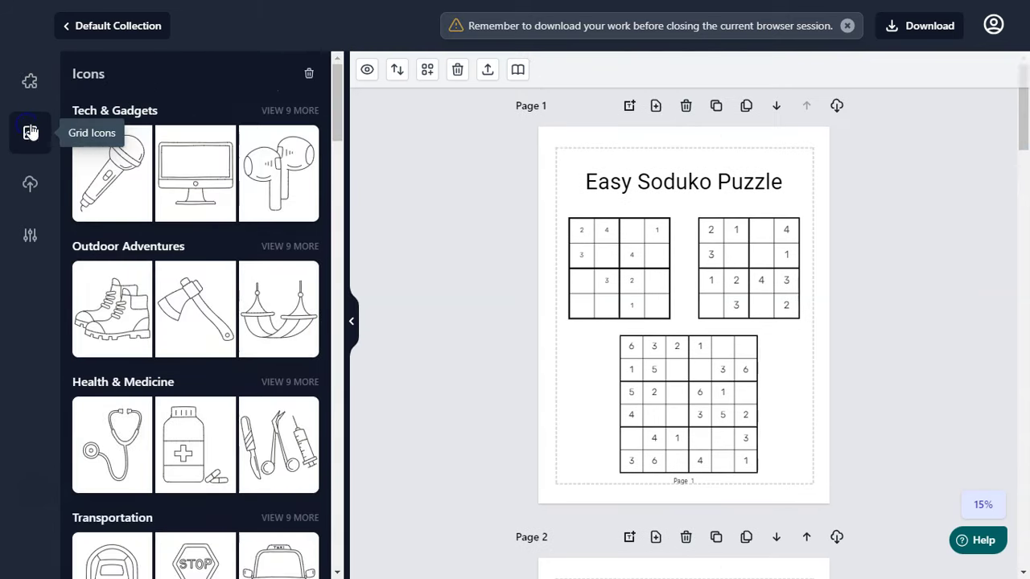
pyautogui.click(242, 153)
pyautogui.click(28, 184)
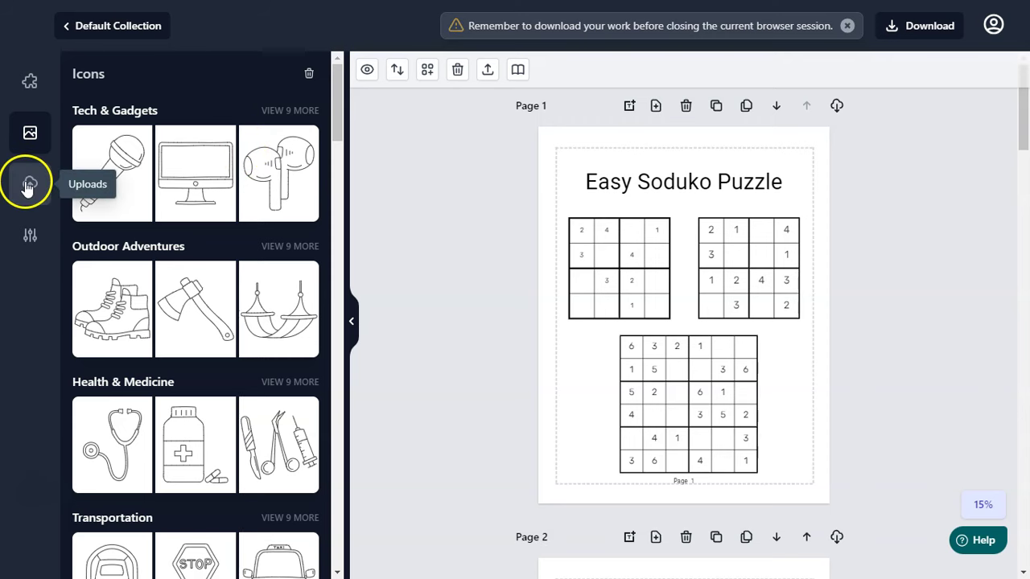
pyautogui.click(263, 245)
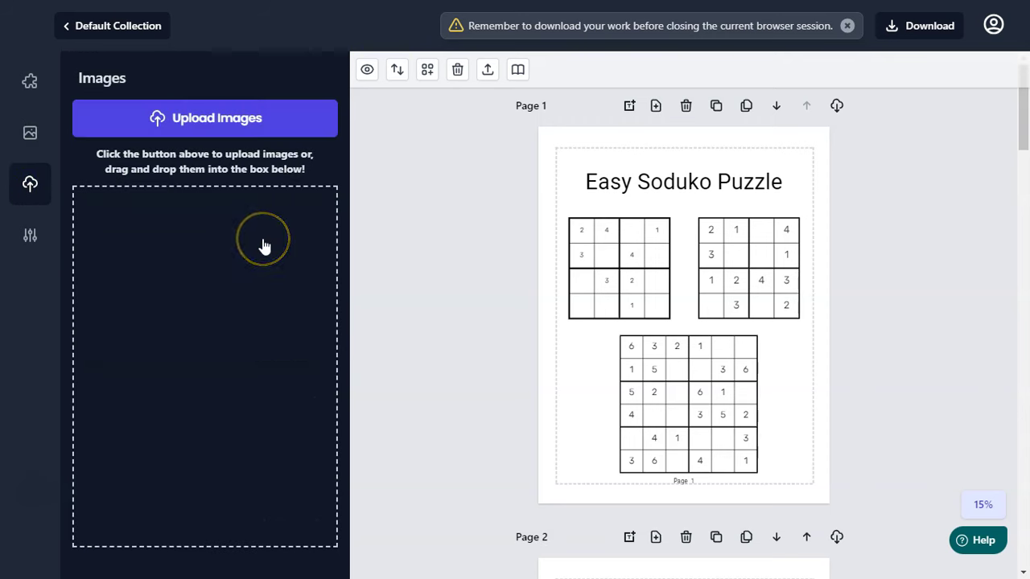
pyautogui.click(30, 81)
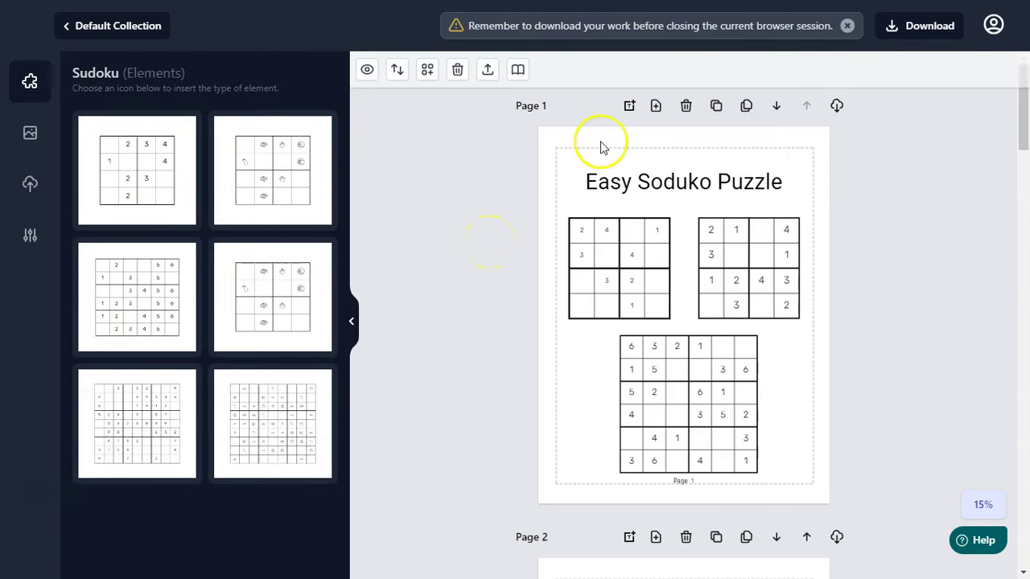
pyautogui.click(931, 32)
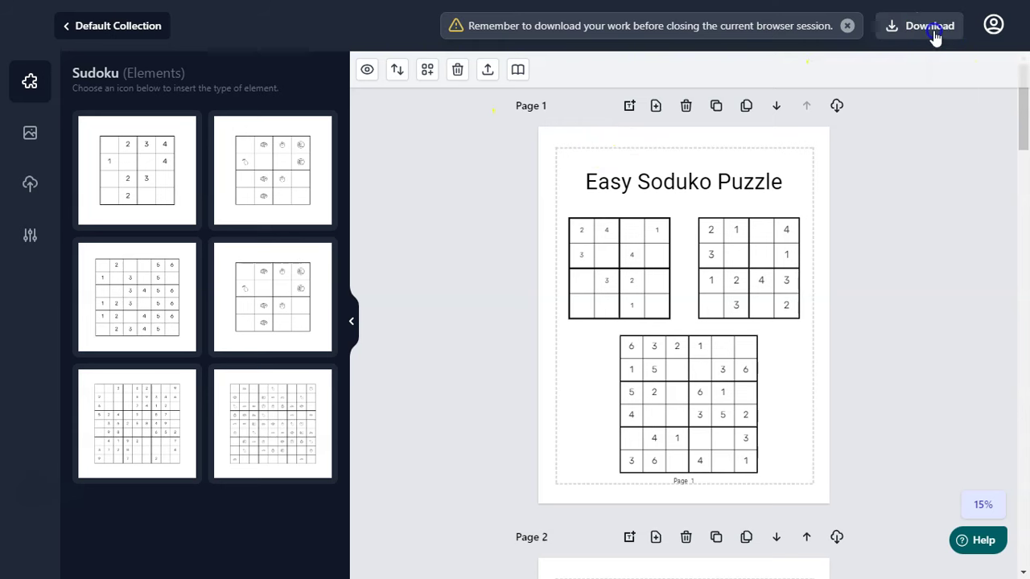
pyautogui.click(912, 241)
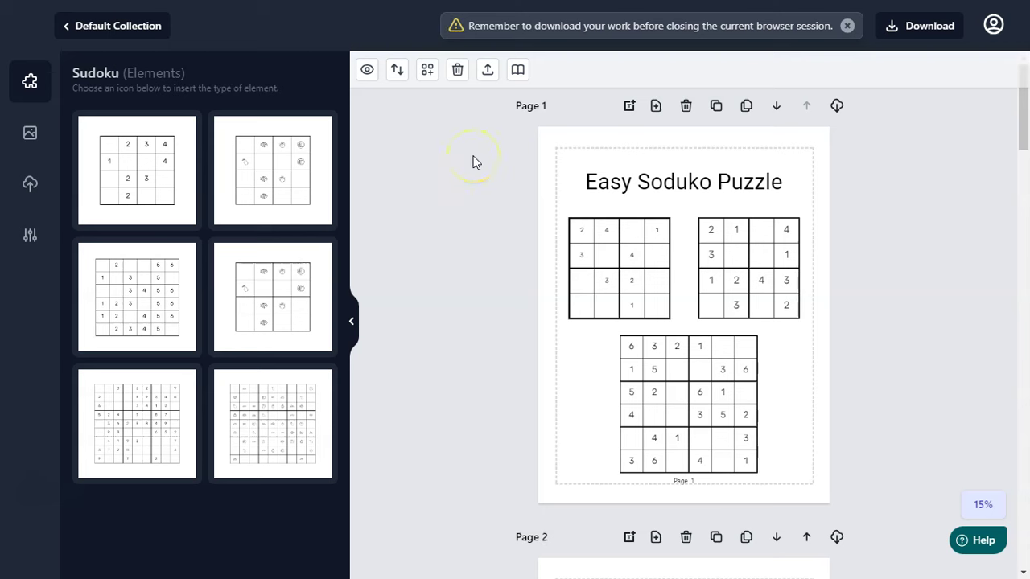
# Insert a blank page between the puzzle pages, moving it up once and back to second place.
pyautogui.moveTo(1023, 120); pyautogui.dragTo(966, 113)
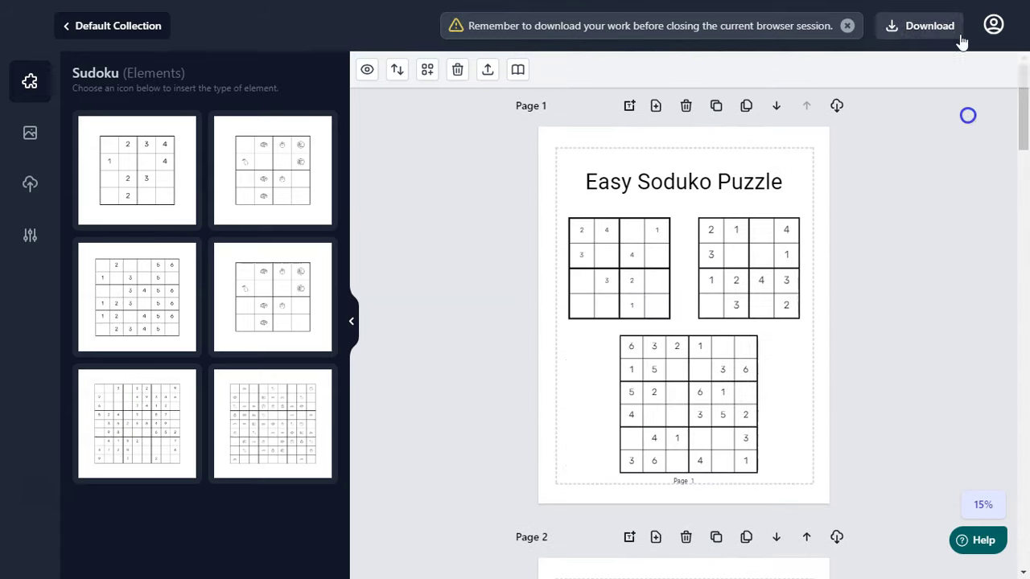
pyautogui.click(427, 76)
pyautogui.moveTo(1025, 99); pyautogui.dragTo(1024, 373)
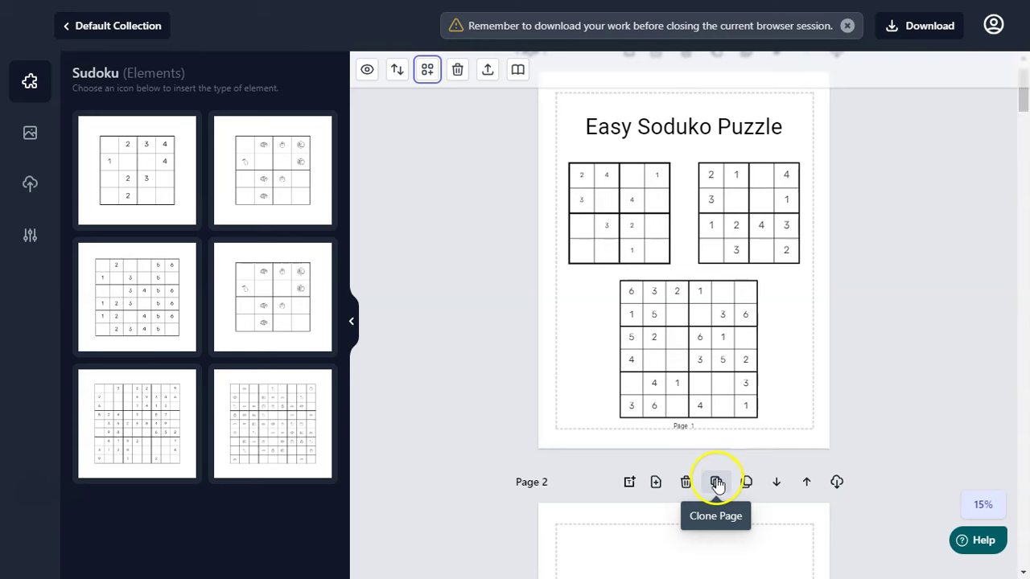
pyautogui.click(806, 482)
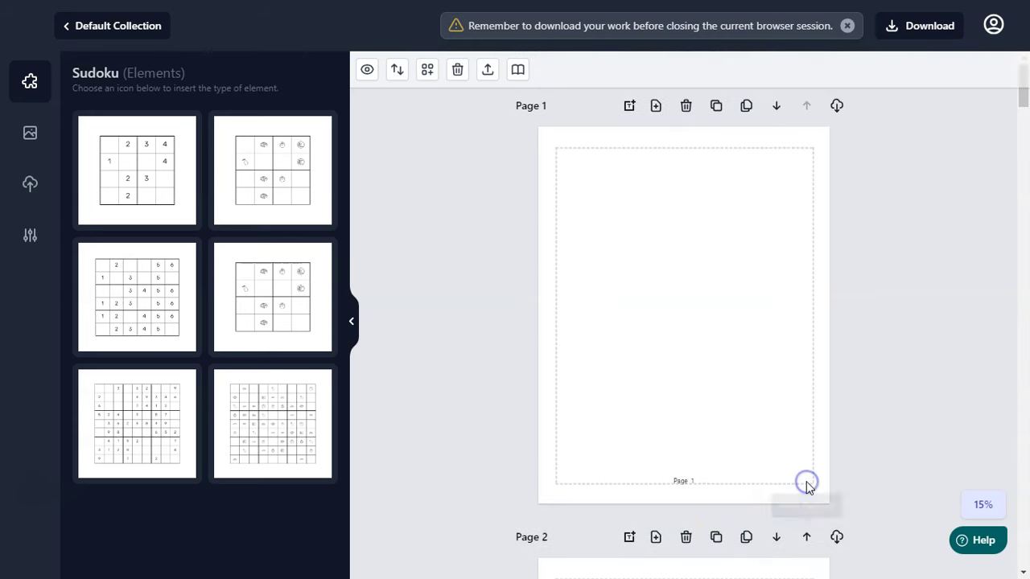
pyautogui.click(777, 113)
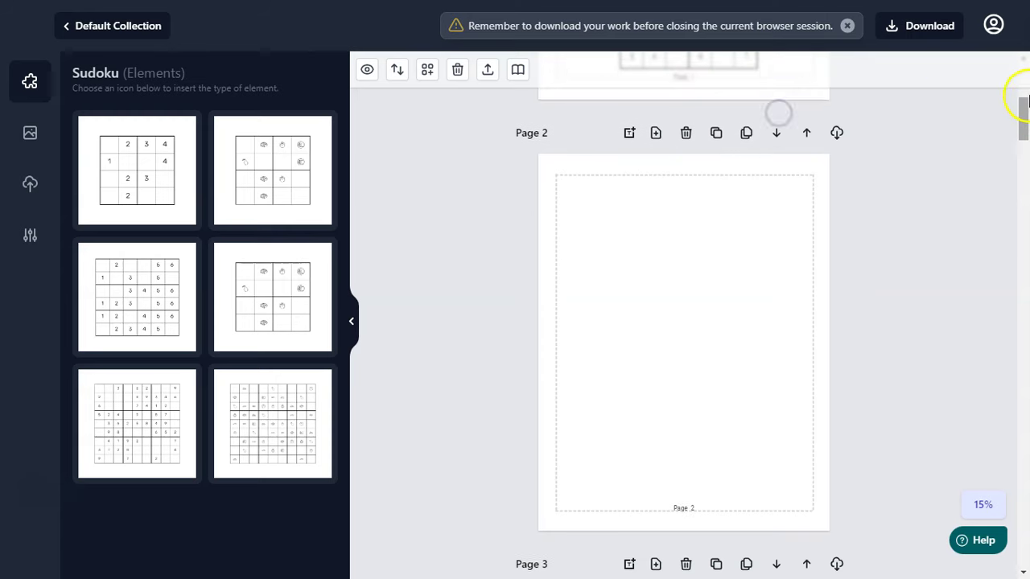
pyautogui.scroll(5, 588, 150)
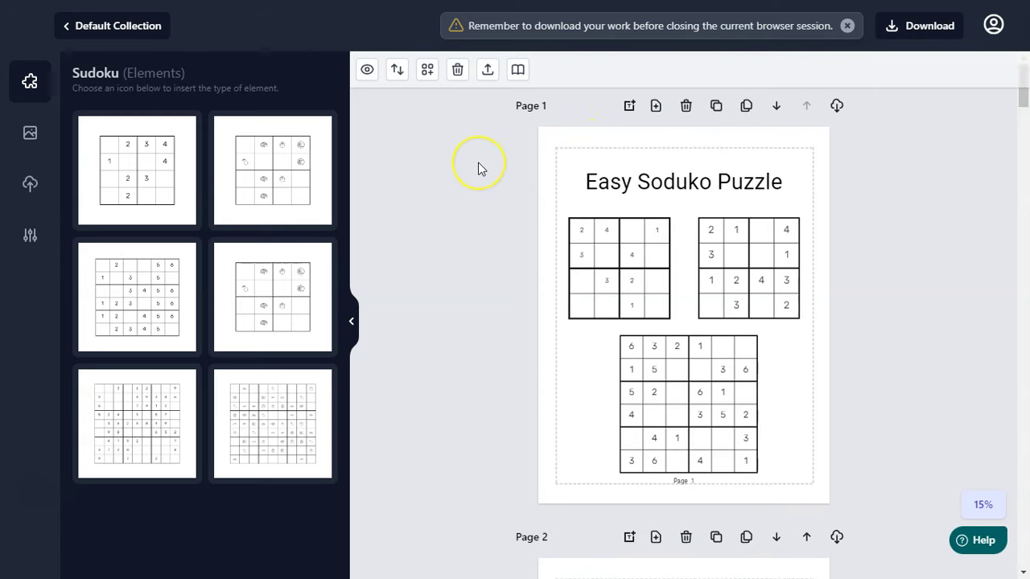
# Generate the book's solution pages with 4 solutions per page.
pyautogui.click(366, 69)
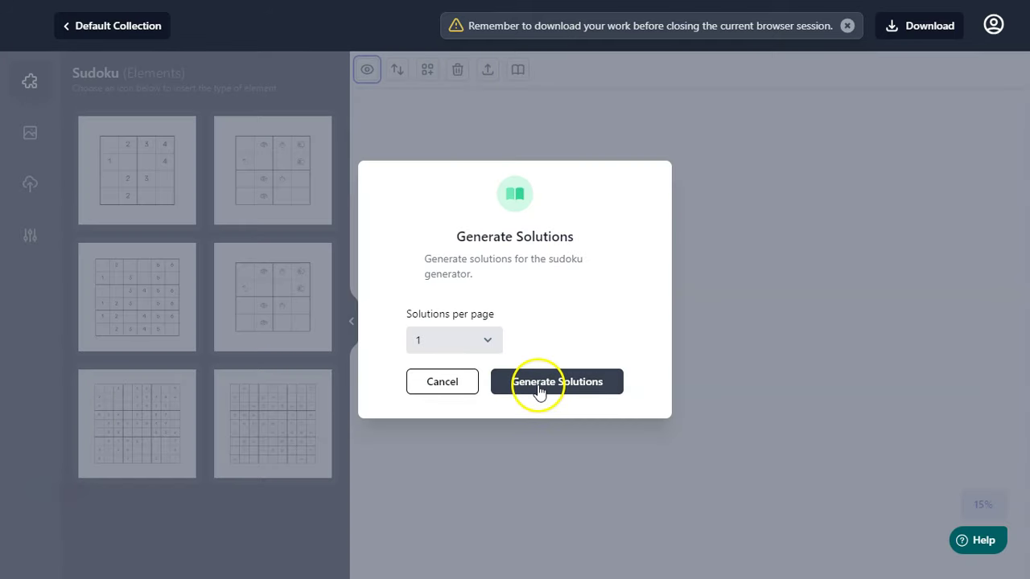
pyautogui.click(483, 340)
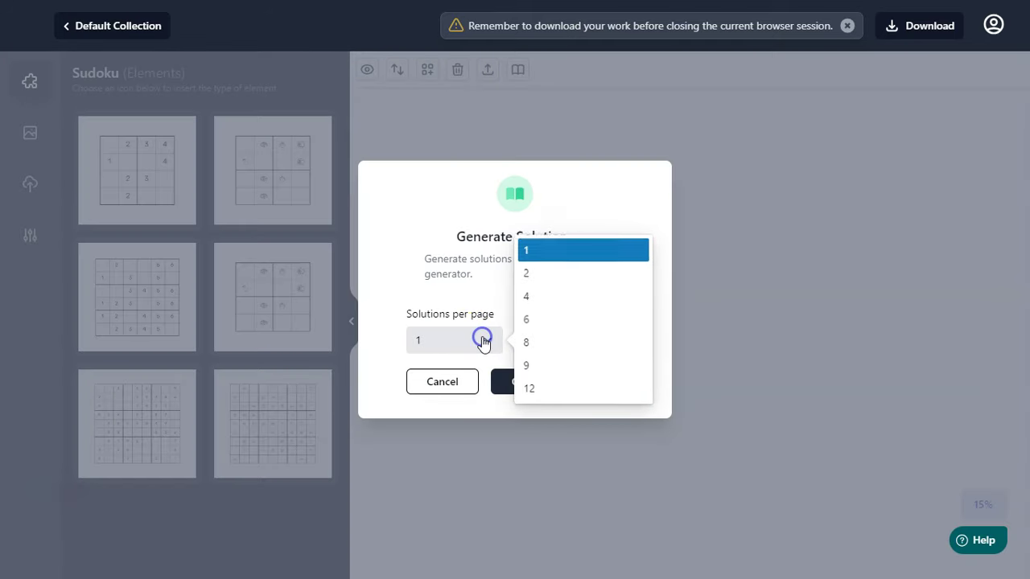
pyautogui.click(547, 301)
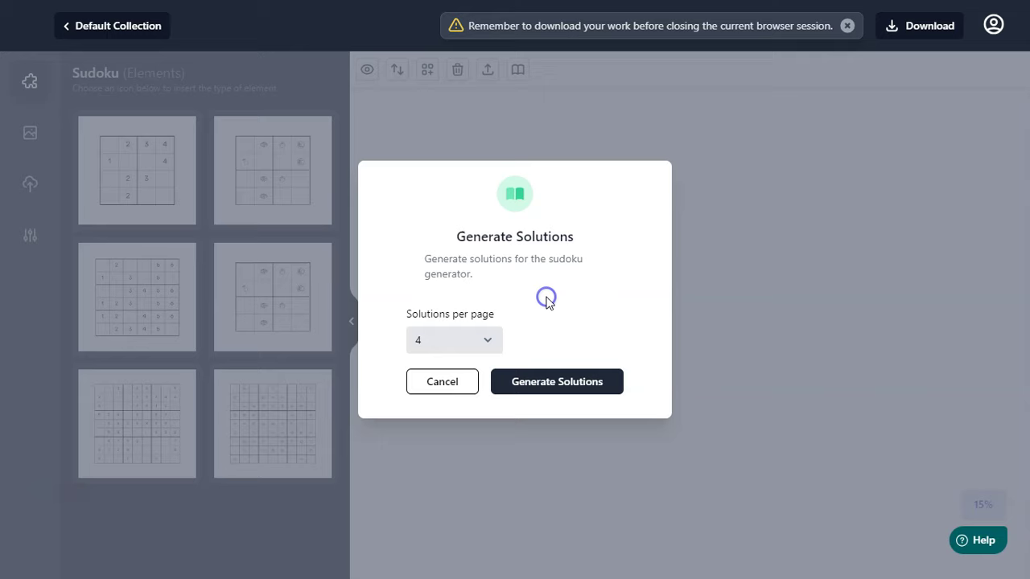
pyautogui.click(556, 380)
pyautogui.moveTo(1024, 384); pyautogui.dragTo(301, 120)
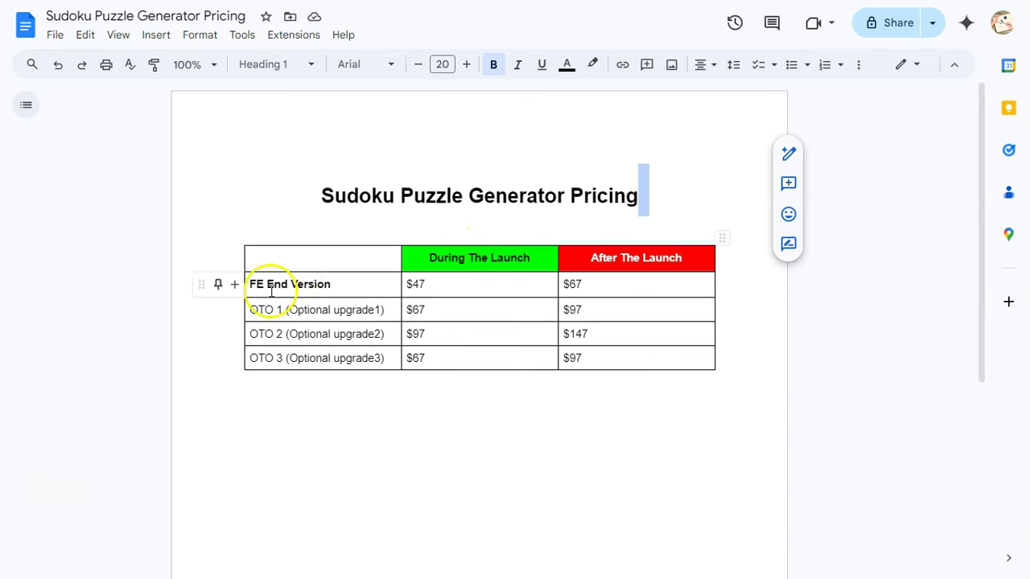
# Check the FE End Version $47 and $67 prices, then the OTO 1 $67 and OTO 2 $97 launch prices.
pyautogui.click(410, 284)
pyautogui.moveTo(433, 284); pyautogui.dragTo(433, 290)
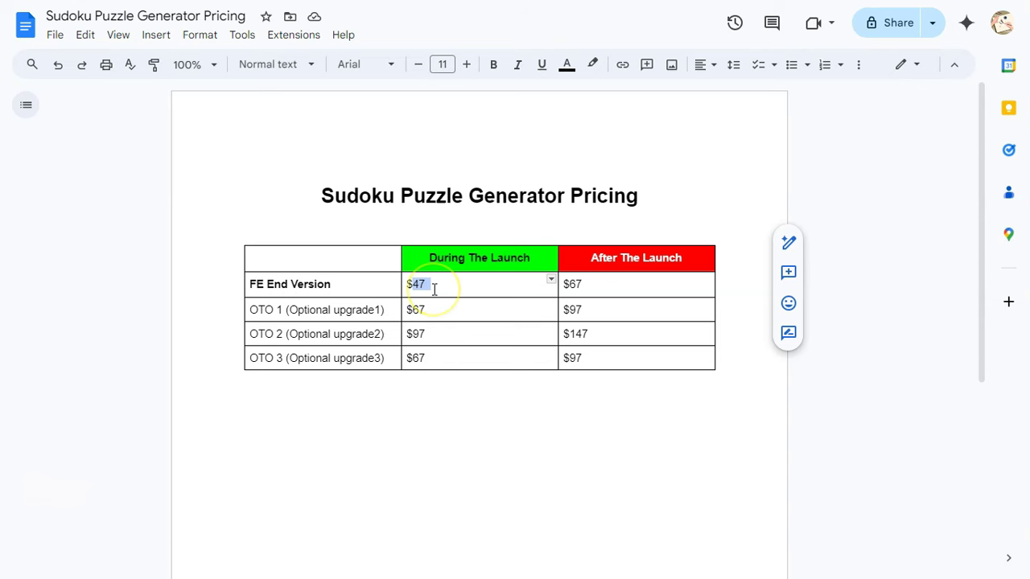
pyautogui.click(442, 285)
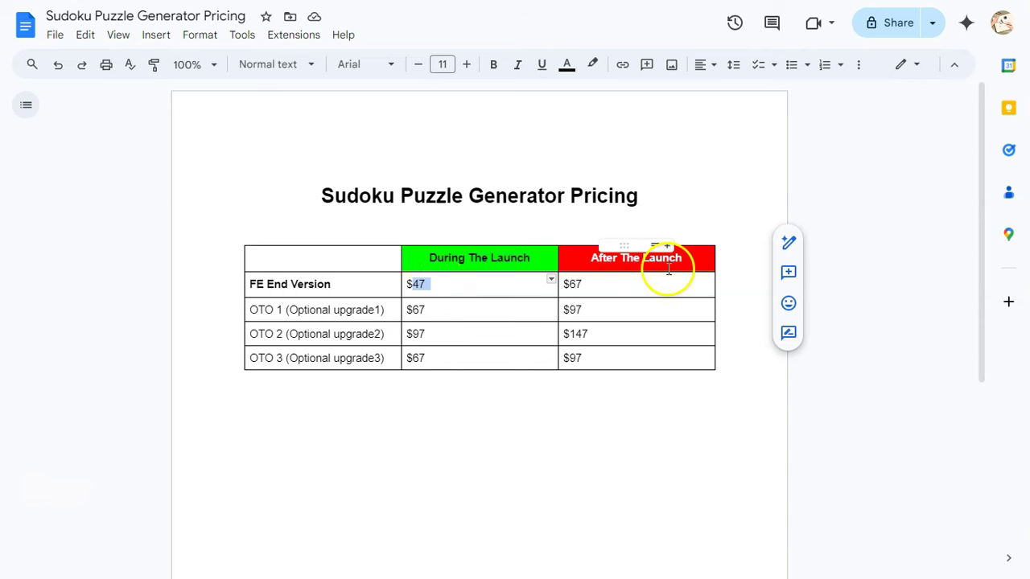
pyautogui.click(609, 284)
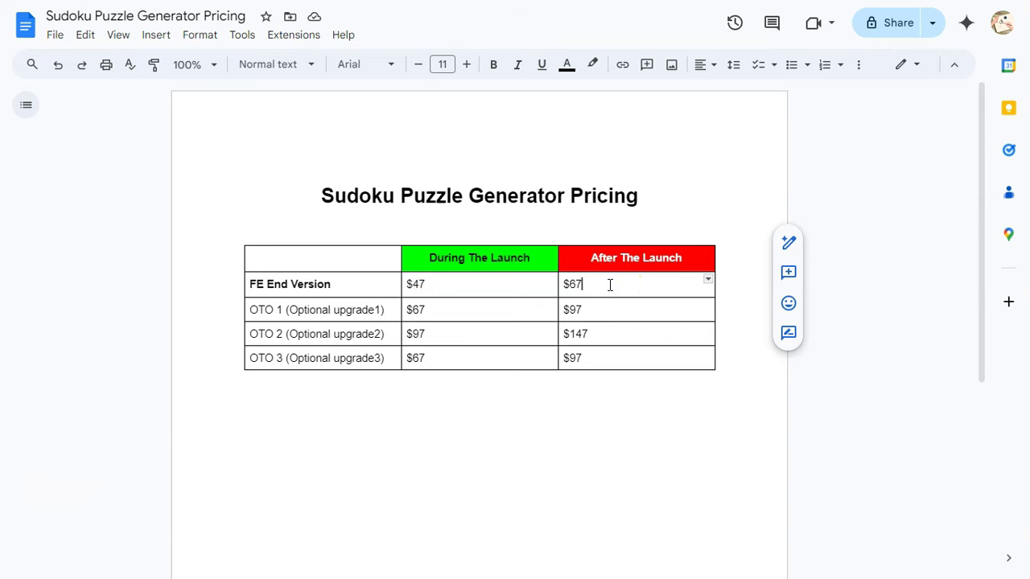
pyautogui.click(459, 308)
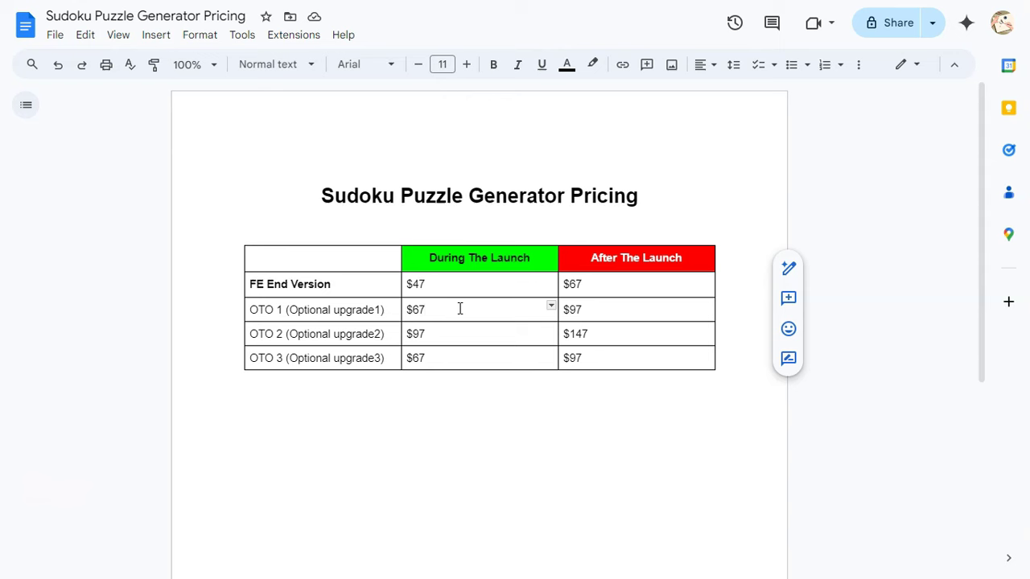
pyautogui.click(445, 312)
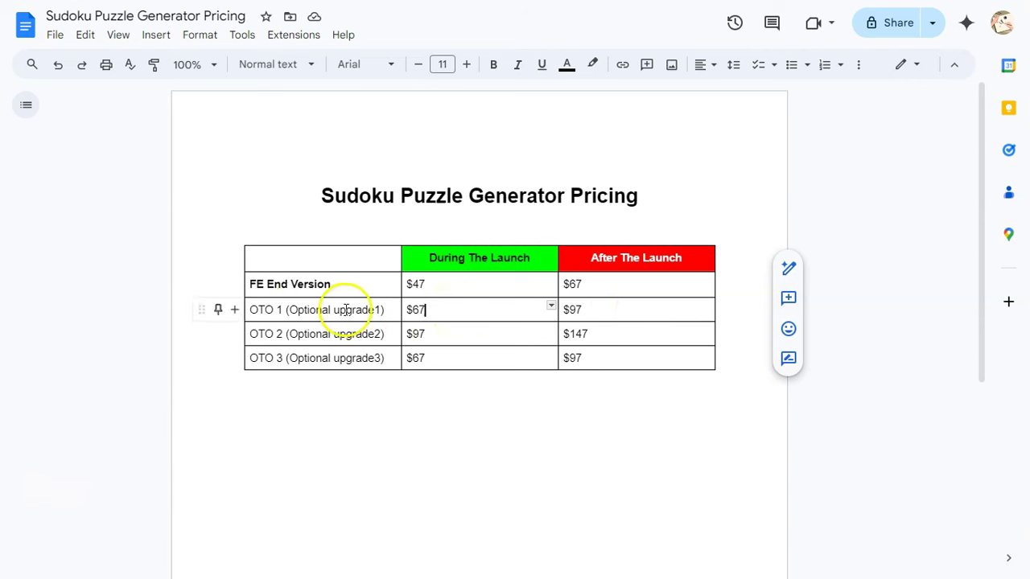
pyautogui.click(438, 333)
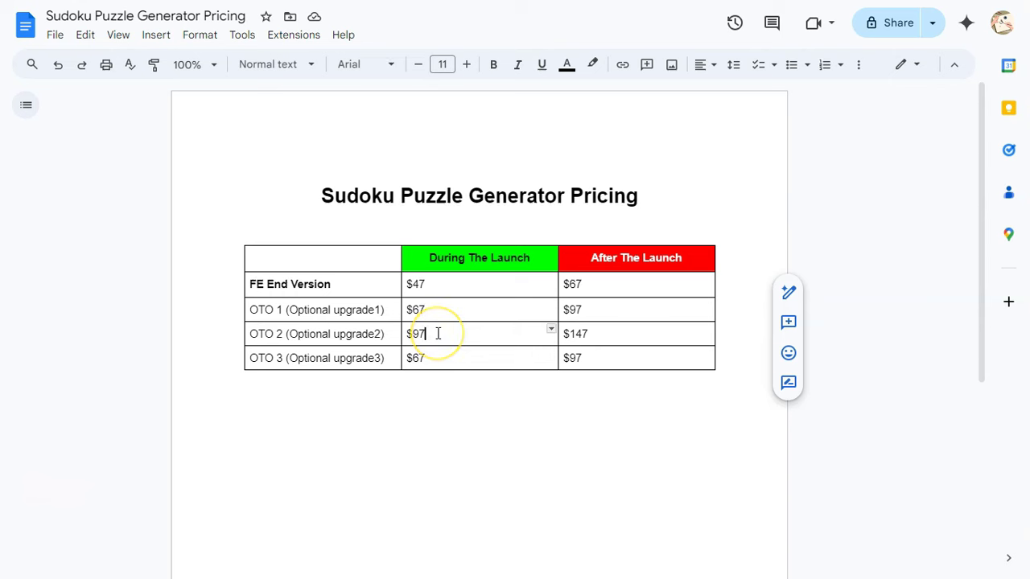
pyautogui.click(443, 333)
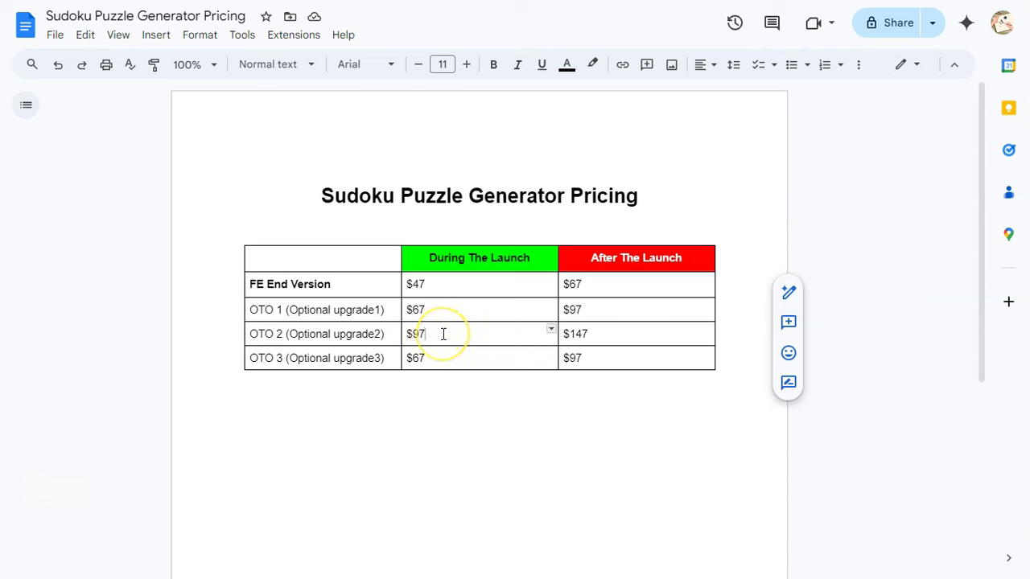
# Make the OTO 2 after-launch price read $147/gone.
pyautogui.click(637, 340)
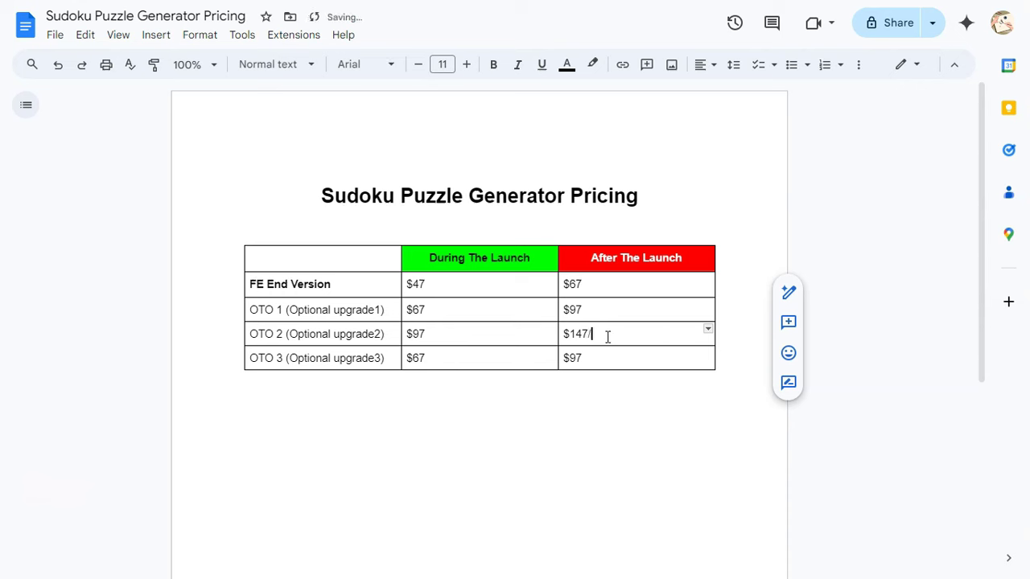
pyautogui.click(571, 338)
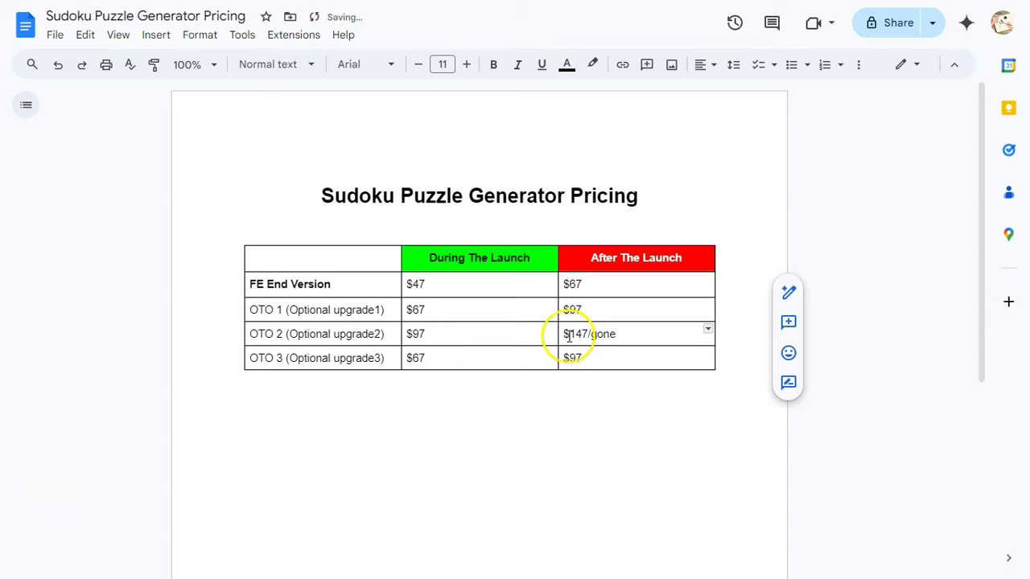
pyautogui.click(644, 343)
# Review the OTO 3 $67 and $97 prices and select the FE End Version and OTO 1 rows.
pyautogui.click(253, 358)
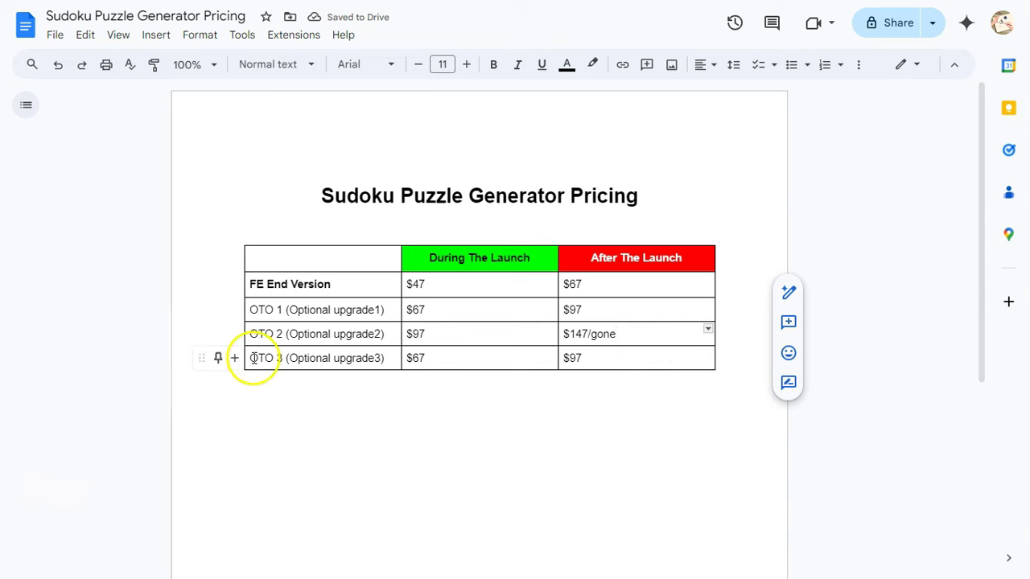
pyautogui.click(442, 357)
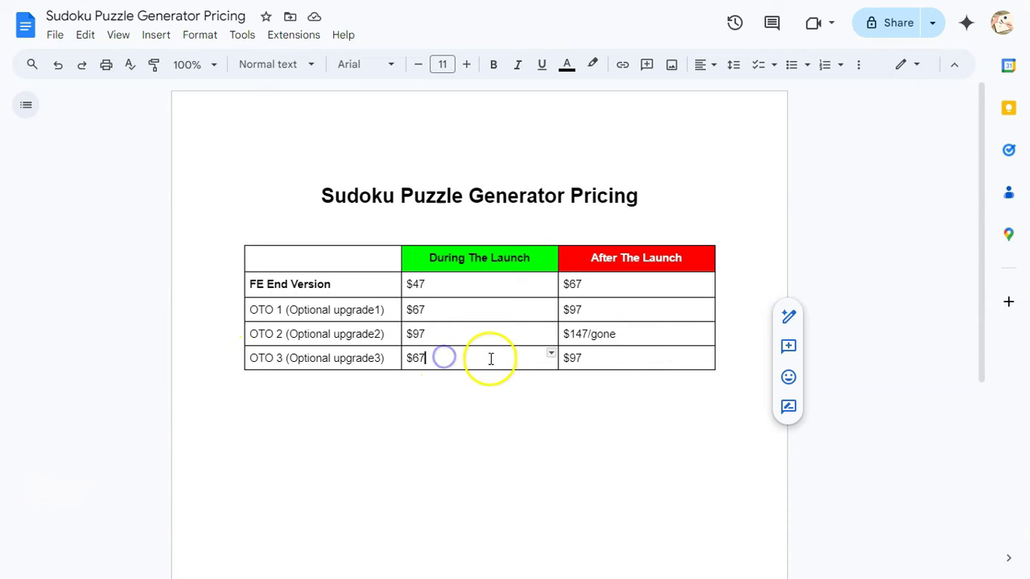
pyautogui.click(609, 357)
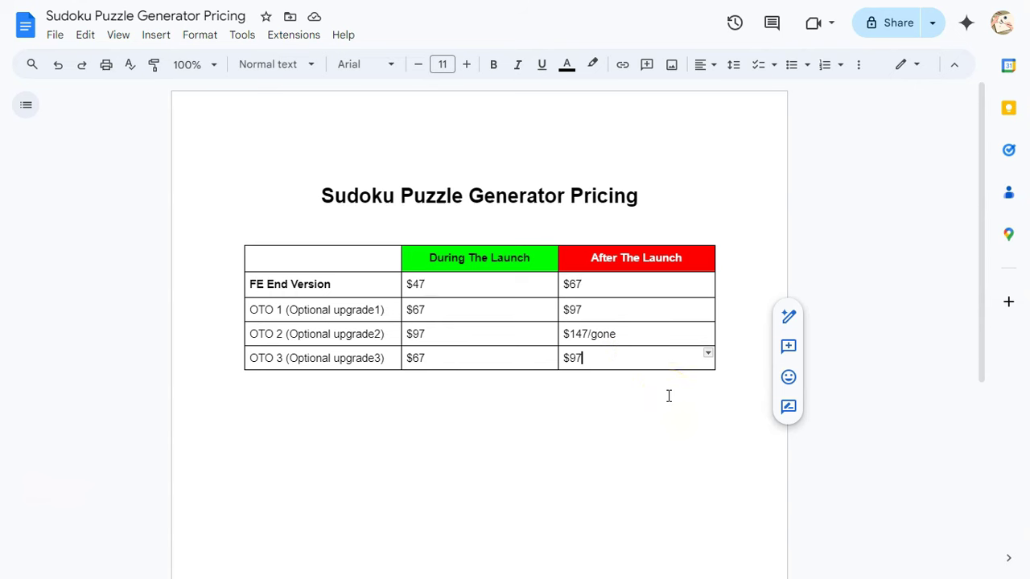
pyautogui.moveTo(450, 282); pyautogui.dragTo(320, 277)
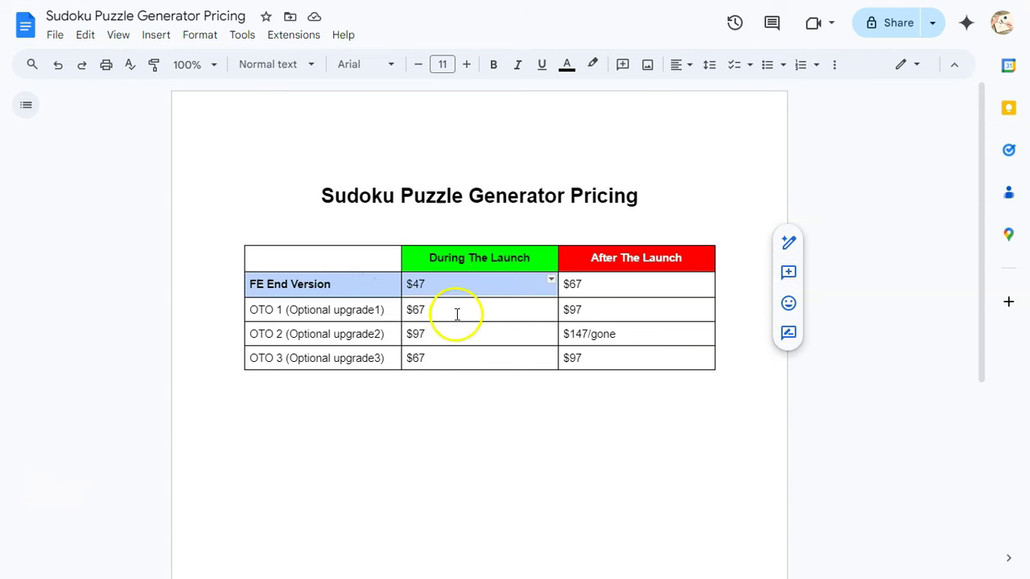
pyautogui.moveTo(579, 308); pyautogui.dragTo(306, 281)
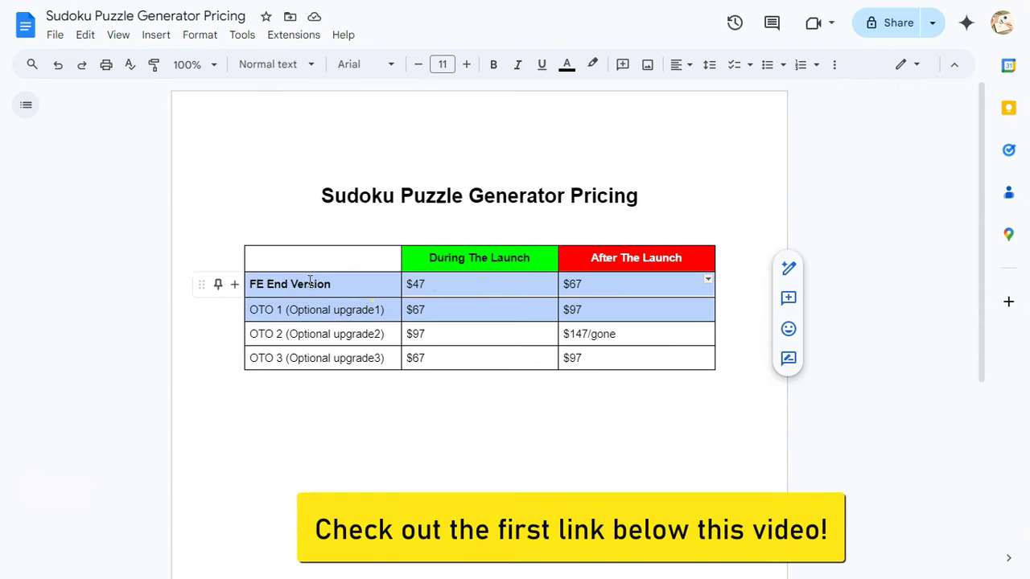
pyautogui.click(363, 225)
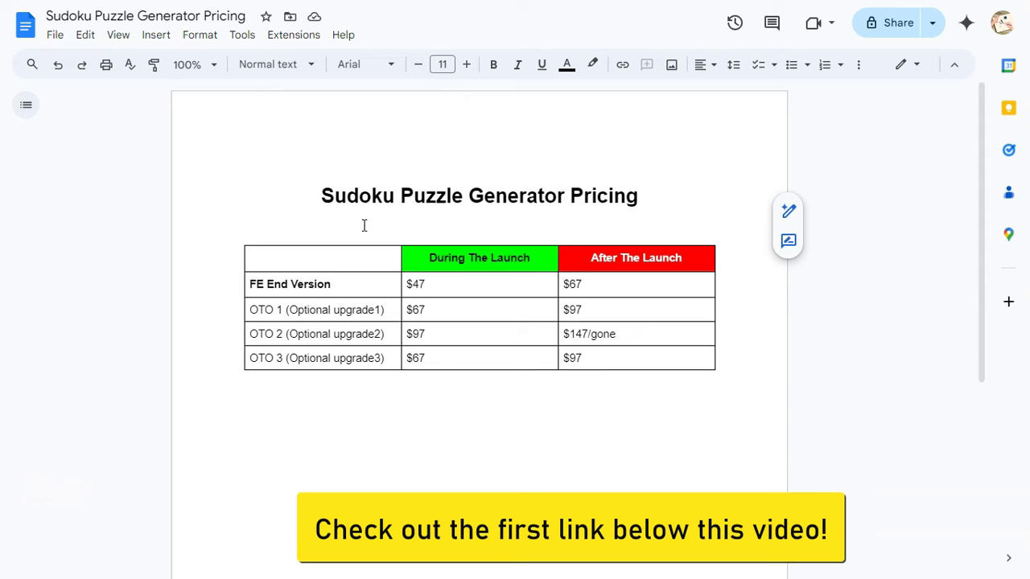